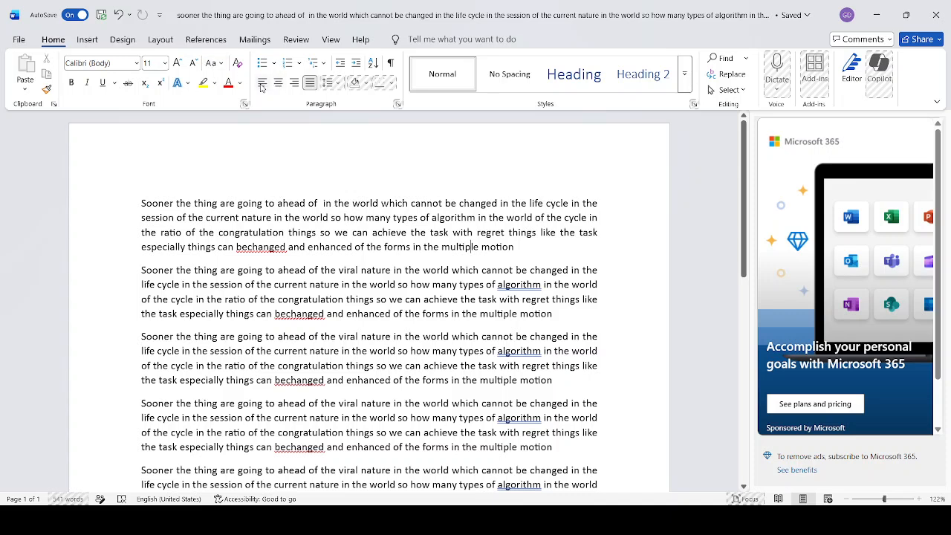
# Left-align the first paragraph, then center it
pyautogui.click(261, 84)
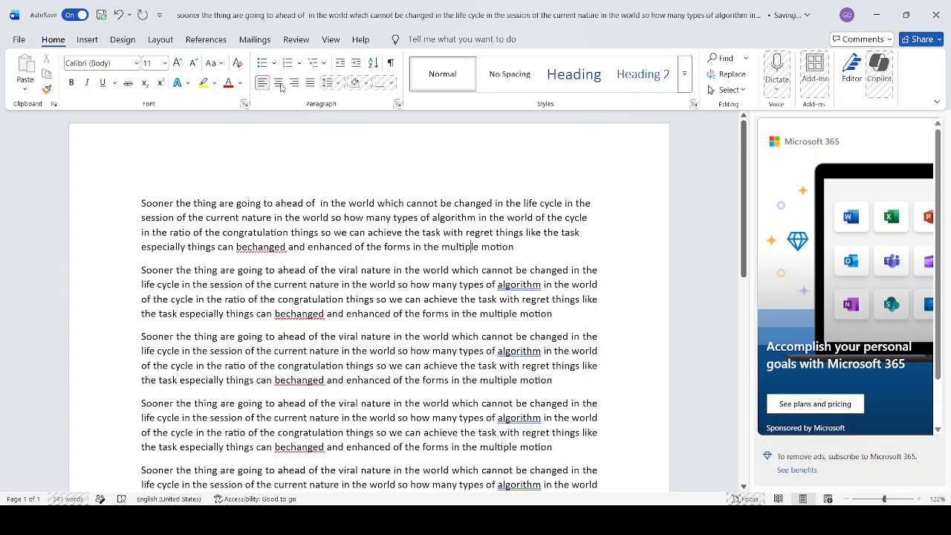
pyautogui.click(279, 83)
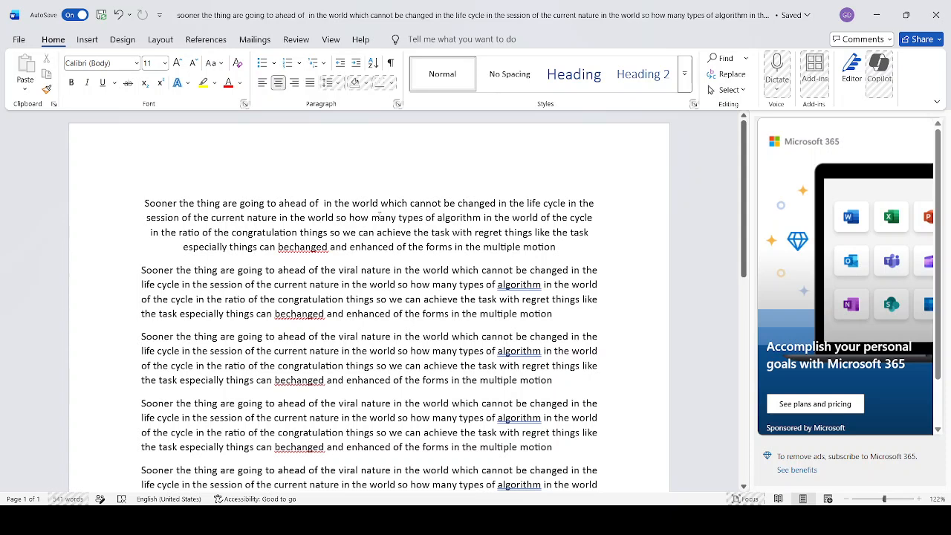
pyautogui.click(379, 216)
pyautogui.click(294, 223)
pyautogui.tripleClick(294, 225)
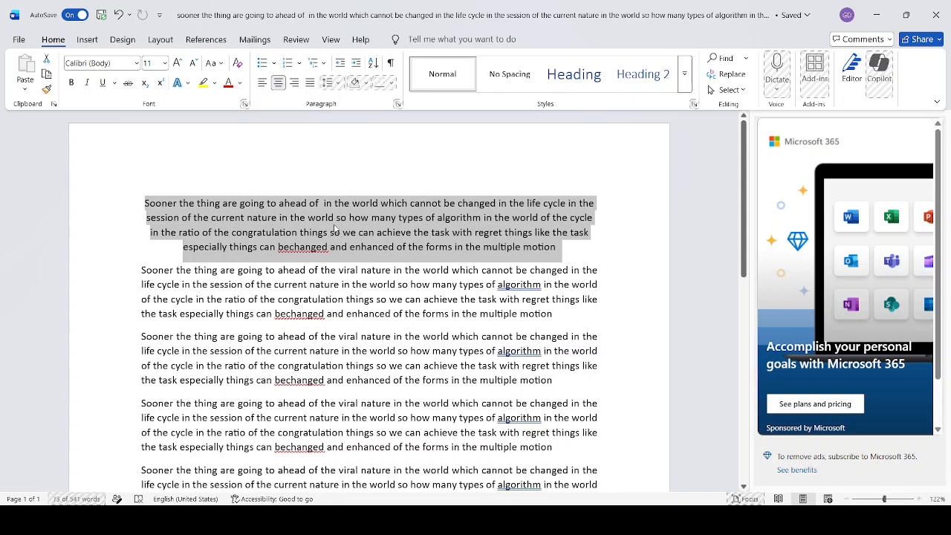
pyautogui.click(340, 219)
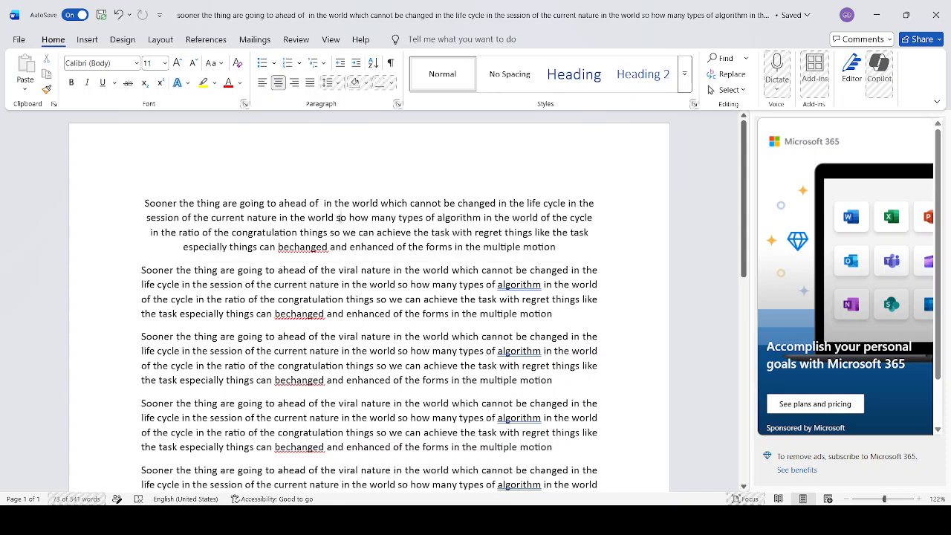
# Run the first paragraph through right, justified and centered alignment, finishing with left alignment
pyautogui.click(294, 82)
pyautogui.click(312, 86)
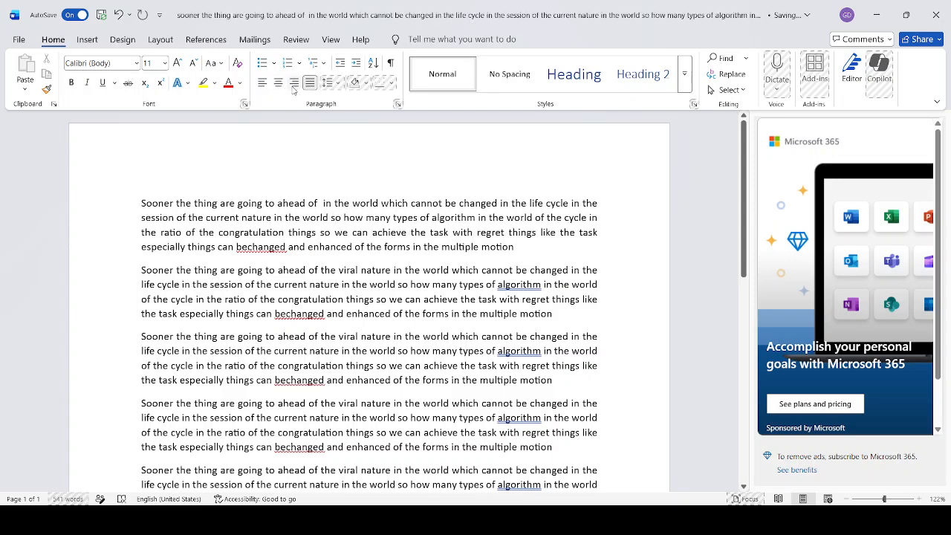
pyautogui.click(293, 86)
pyautogui.click(277, 84)
pyautogui.click(263, 83)
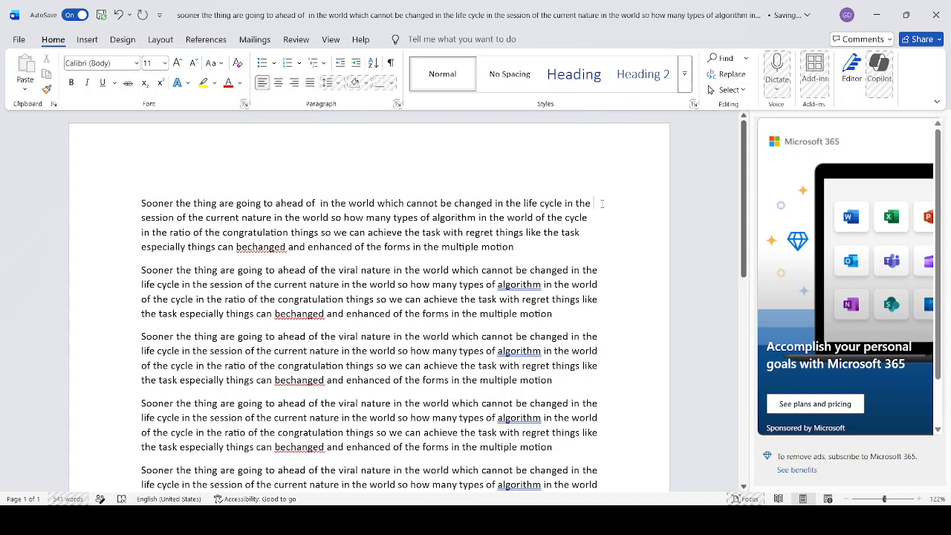
# Break the first paragraph after its first line and try center, right and justified alignment on that line, ending left-aligned
pyautogui.press('Return')
pyautogui.click(363, 203)
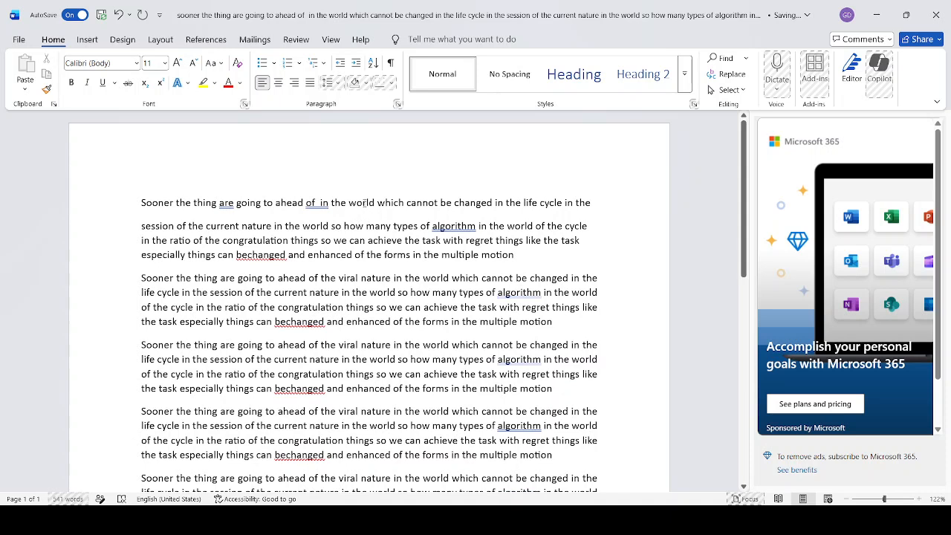
pyautogui.click(278, 82)
pyautogui.click(294, 82)
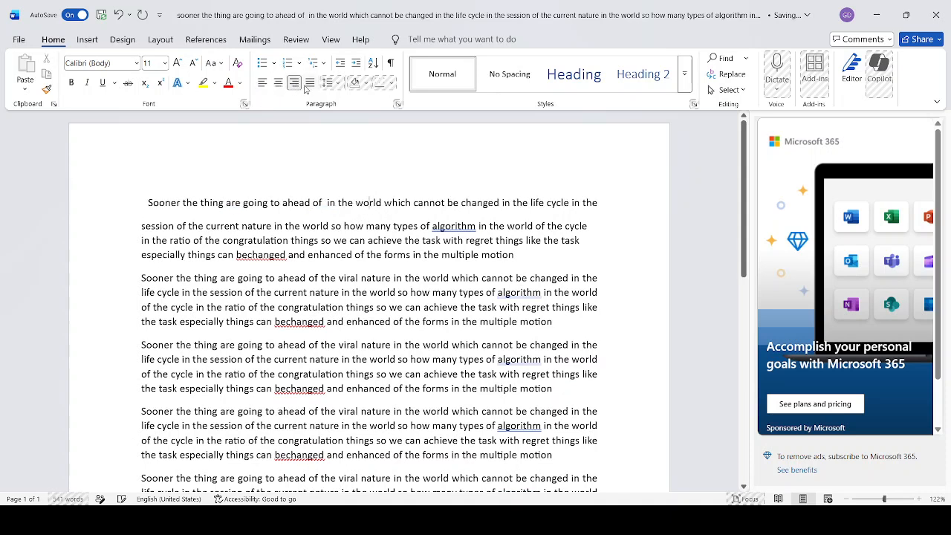
pyautogui.click(310, 82)
pyautogui.click(294, 82)
pyautogui.click(278, 84)
pyautogui.click(262, 83)
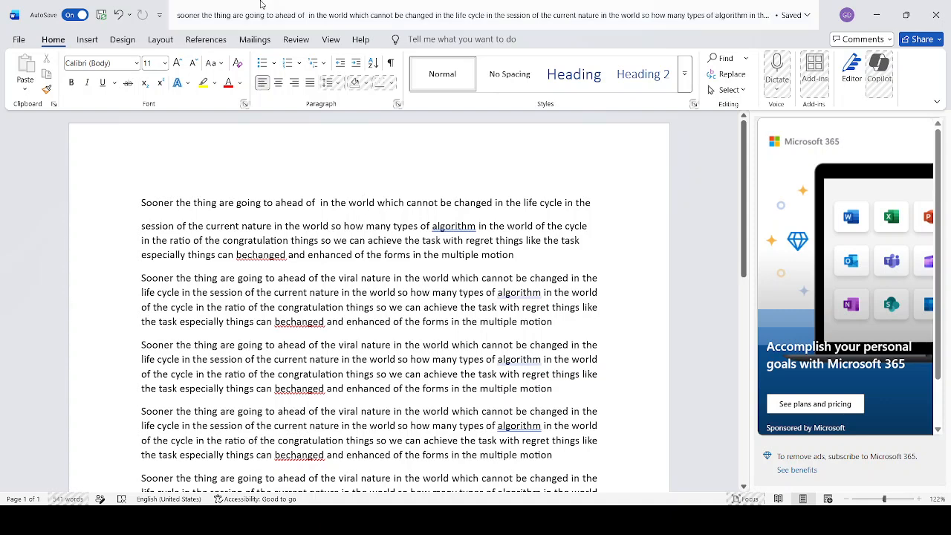
# Remove the breaks after "life cycle in the" so the first line rejoins the rest of its paragraph
pyautogui.click(592, 202)
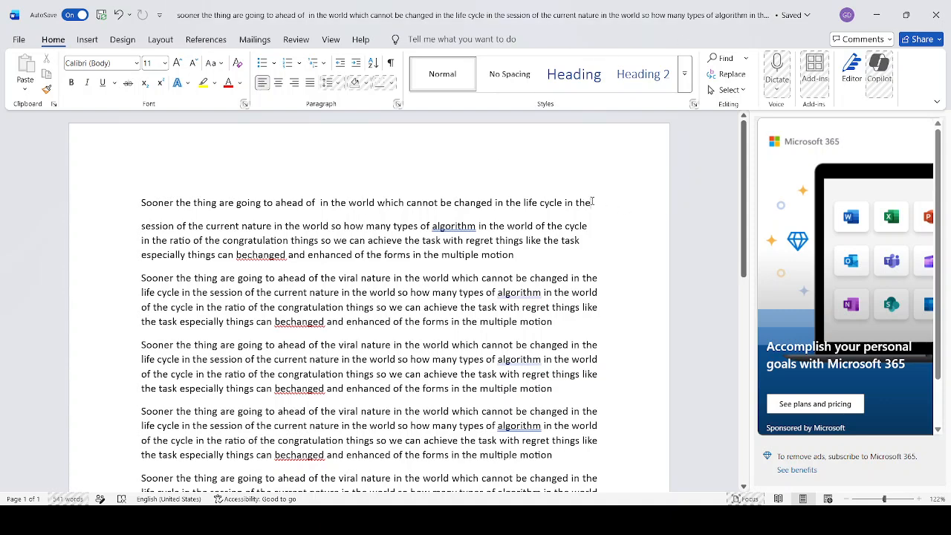
pyautogui.press('Return')
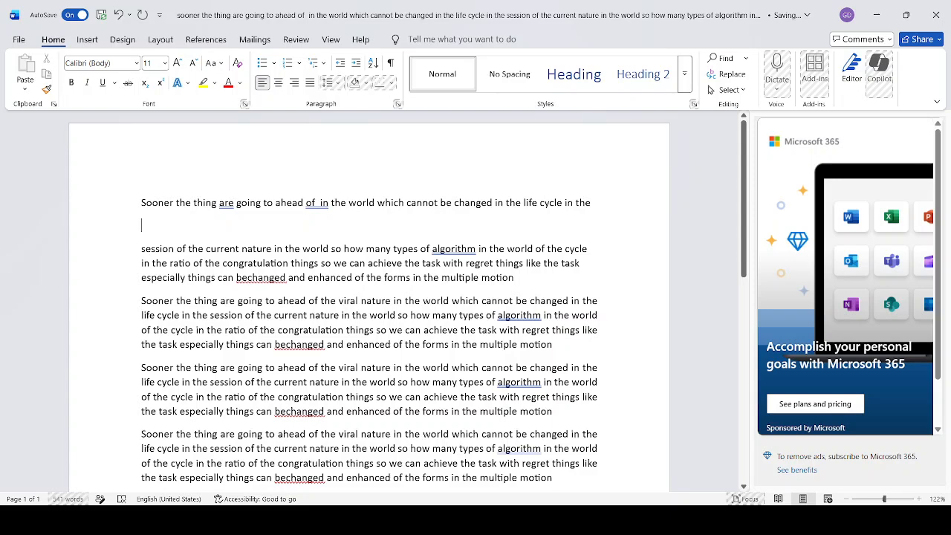
pyautogui.press('BackSpace')
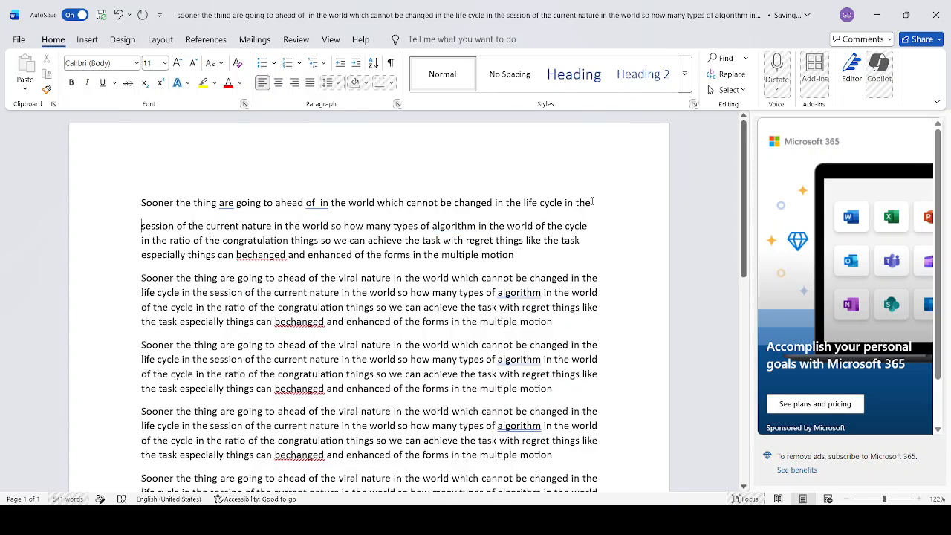
pyautogui.press('BackSpace')
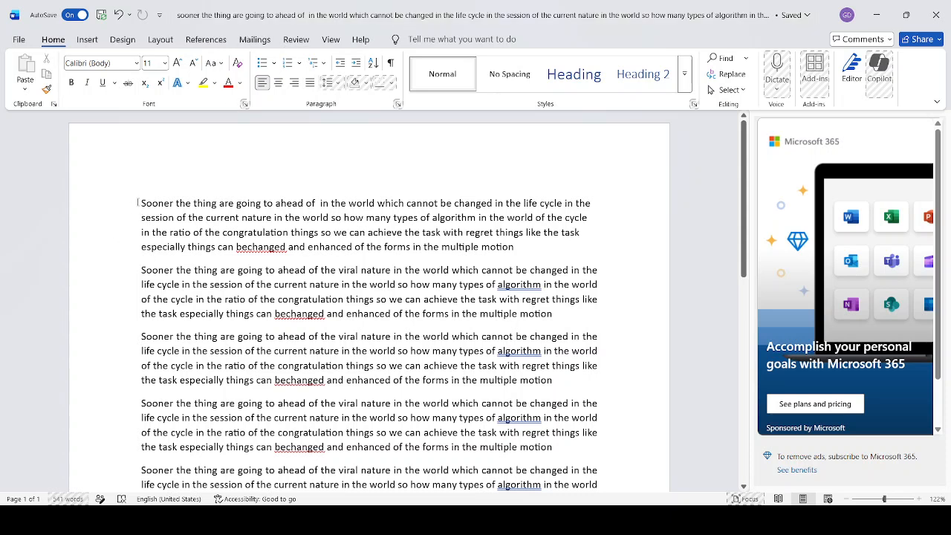
# Turn the first three paragraphs into a bulleted list with check-mark bullets
pyautogui.moveTo(142, 198); pyautogui.dragTo(550, 376)
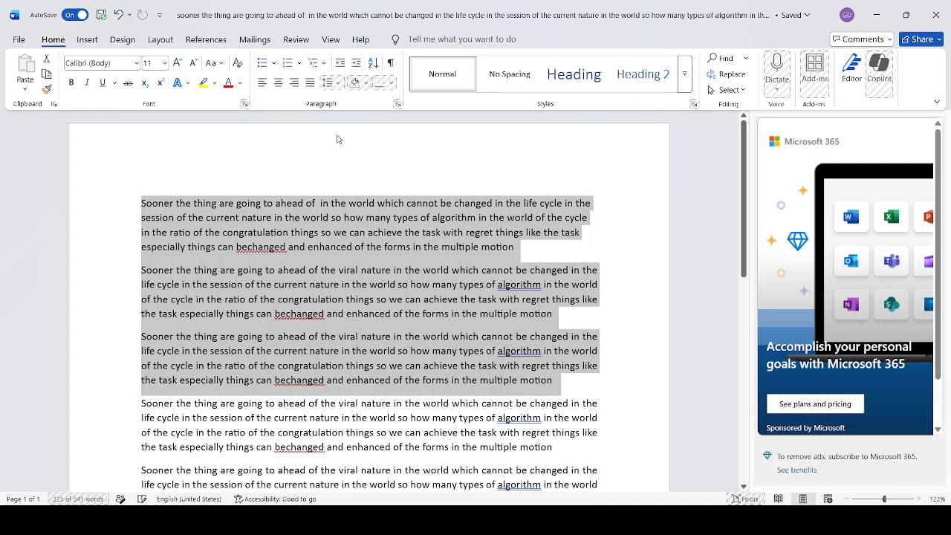
pyautogui.click(262, 65)
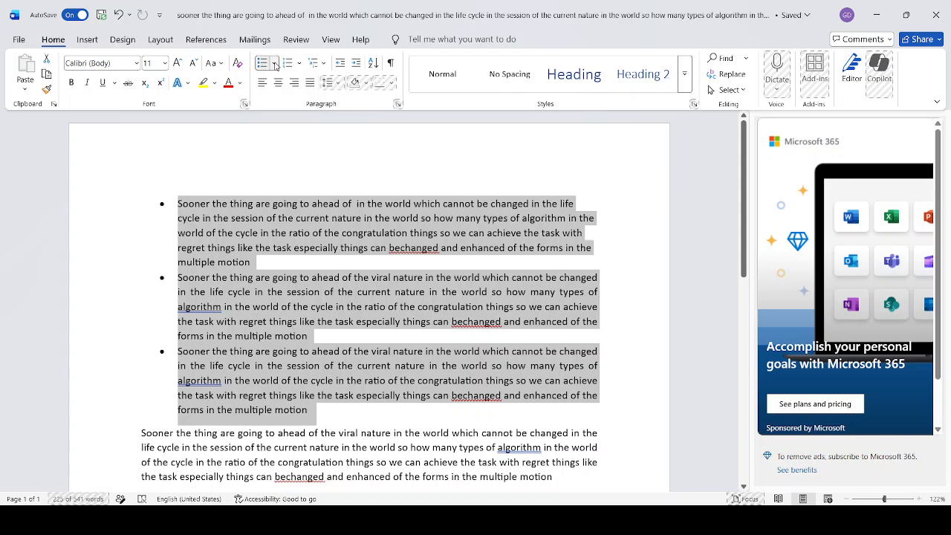
pyautogui.click(276, 66)
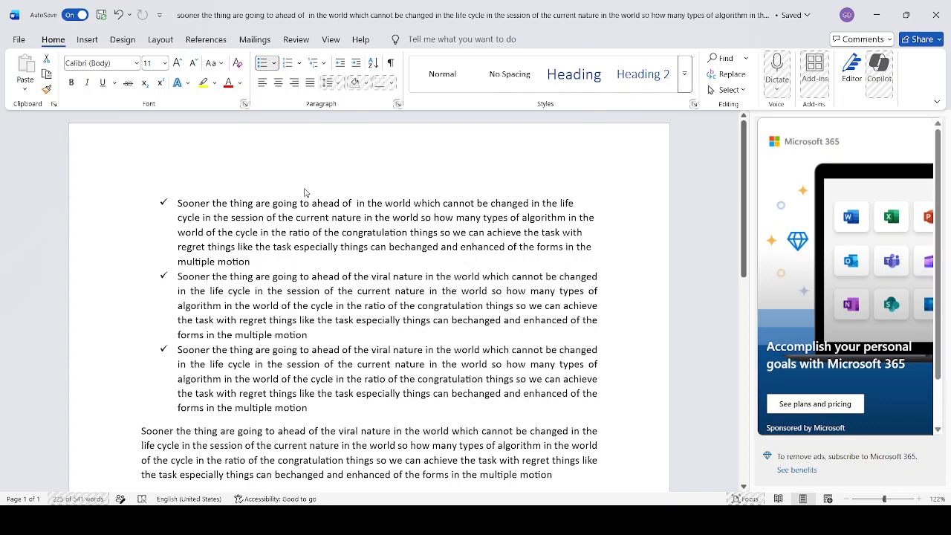
pyautogui.click(304, 191)
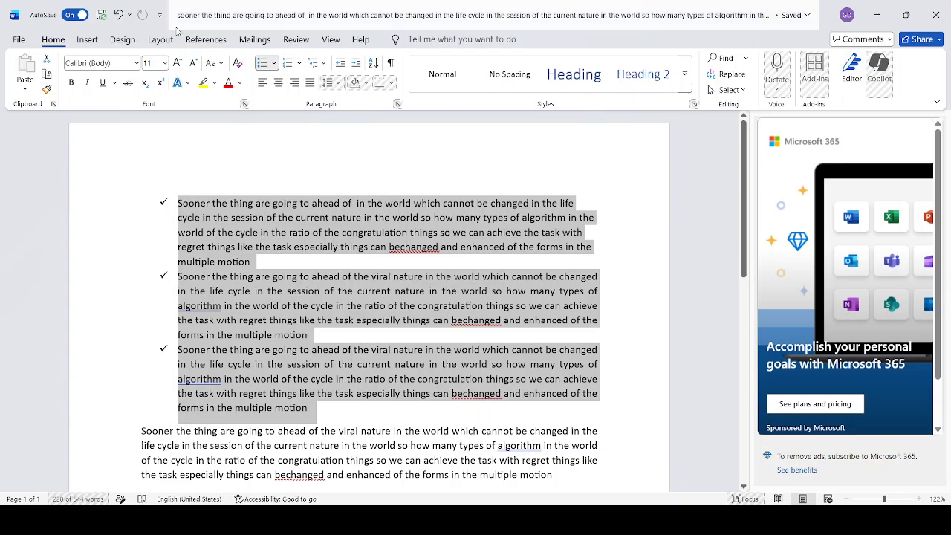
pyautogui.click(276, 64)
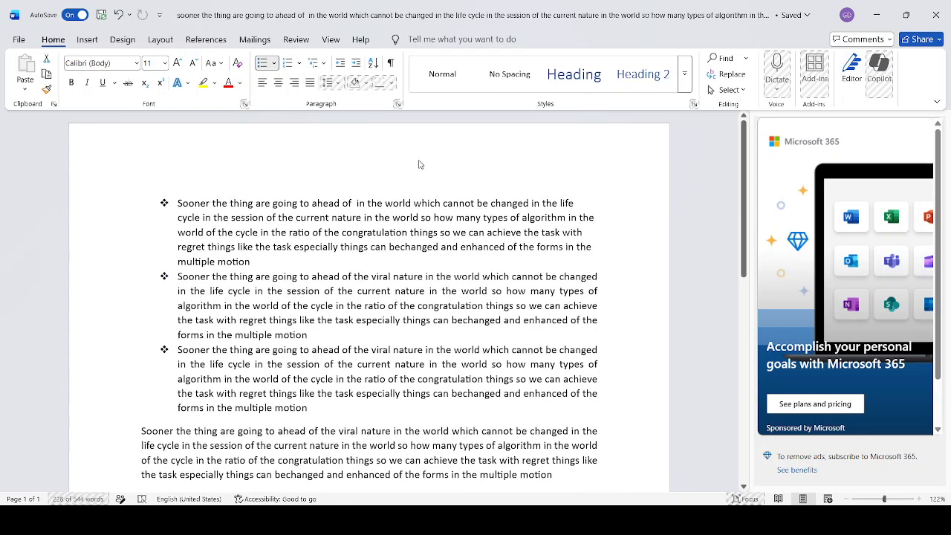
pyautogui.click(195, 158)
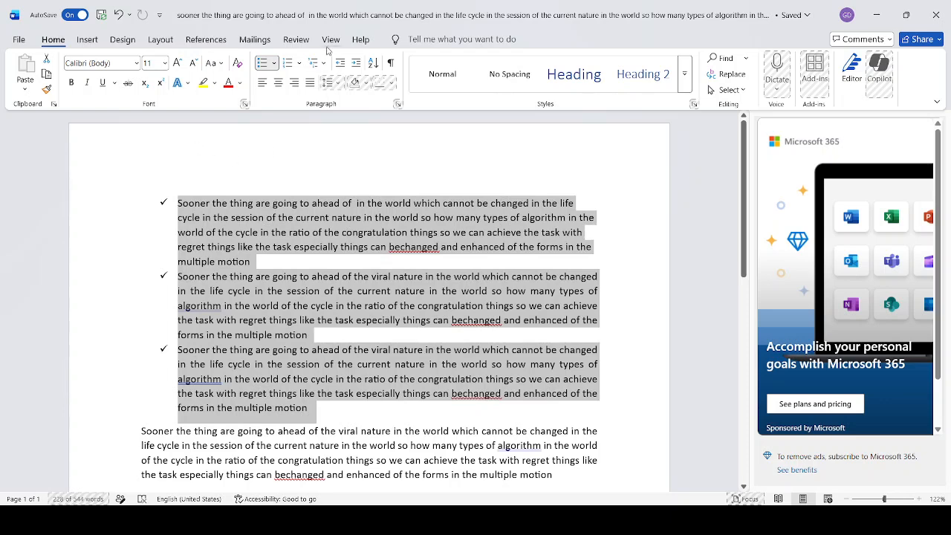
# Change the first three paragraphs to round bullets, then remove their bullets
pyautogui.click(262, 67)
pyautogui.click(263, 67)
pyautogui.click(276, 65)
pyautogui.click(297, 110)
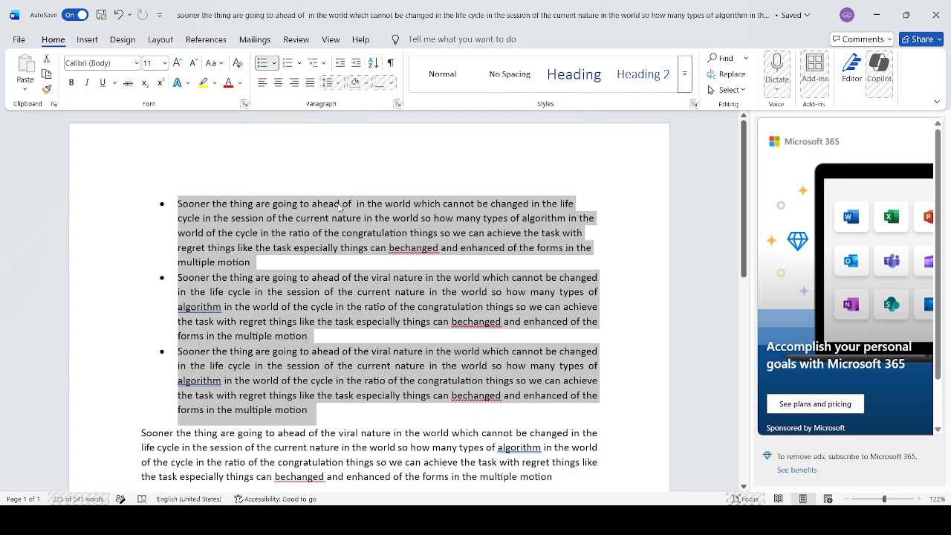
pyautogui.click(263, 64)
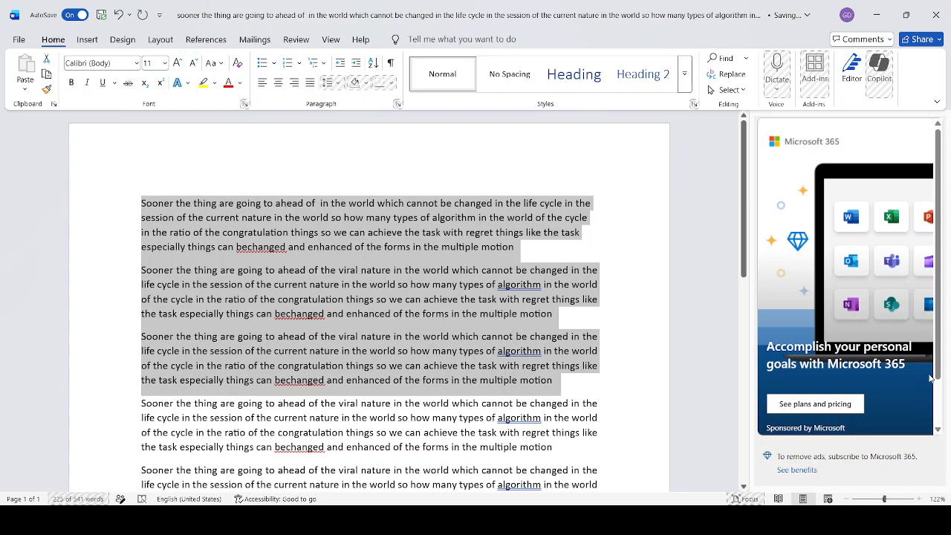
# Format everything from the second paragraph to the end of the document as a 1., 2., 3. numbered list
pyautogui.click(177, 286)
pyautogui.click(142, 203)
pyautogui.keyDown('shift'); pyautogui.click(226, 380); pyautogui.keyUp('shift')
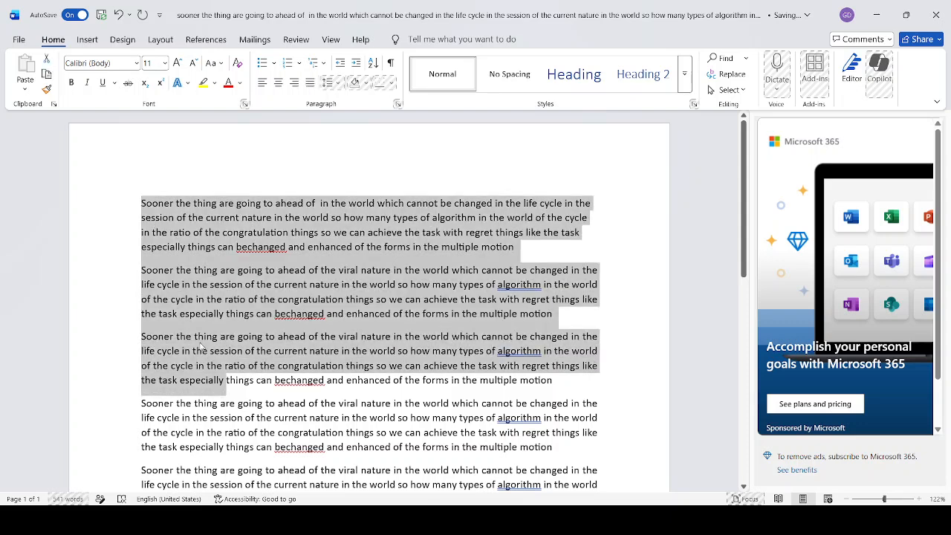
pyautogui.click(180, 285)
pyautogui.moveTo(142, 270); pyautogui.dragTo(388, 370)
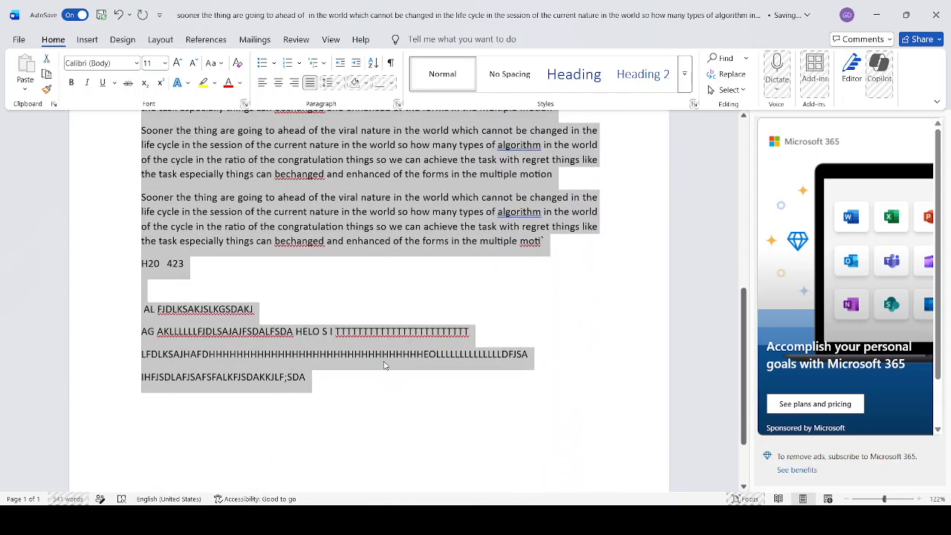
pyautogui.scroll(3, 311, 273)
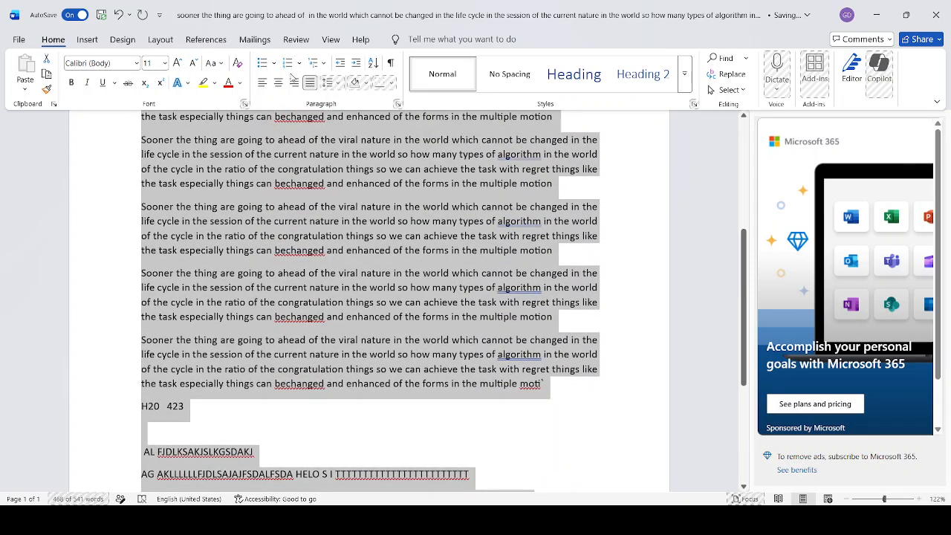
pyautogui.click(286, 63)
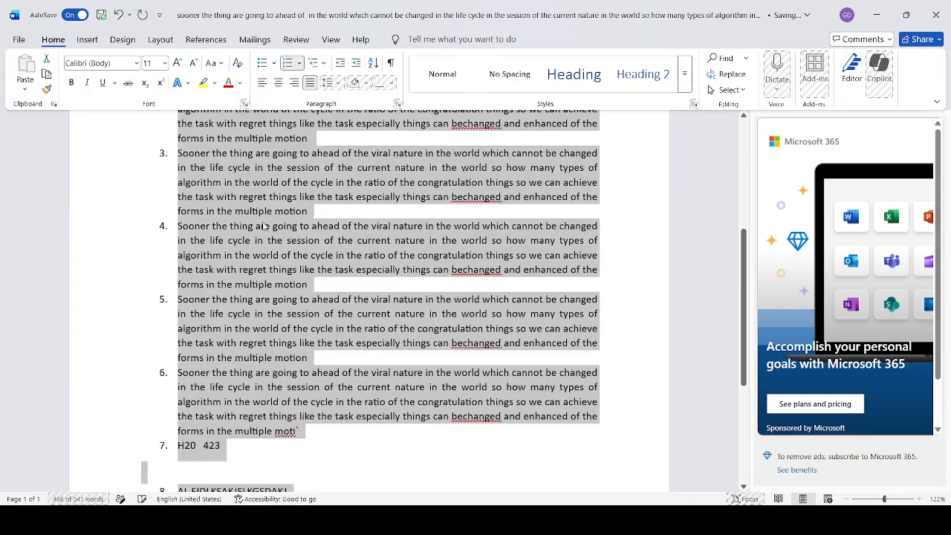
pyautogui.scroll(4, 275, 221)
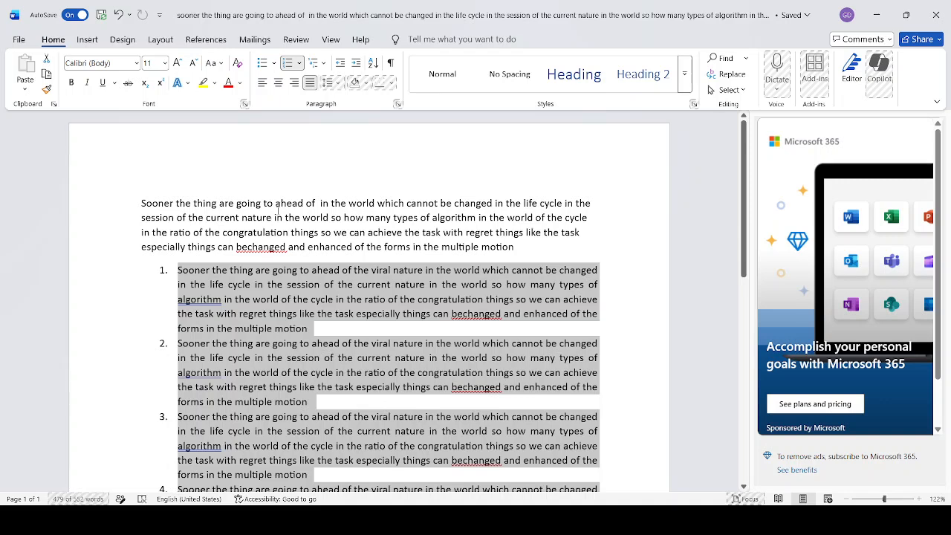
pyautogui.scroll(-8, 256, 360)
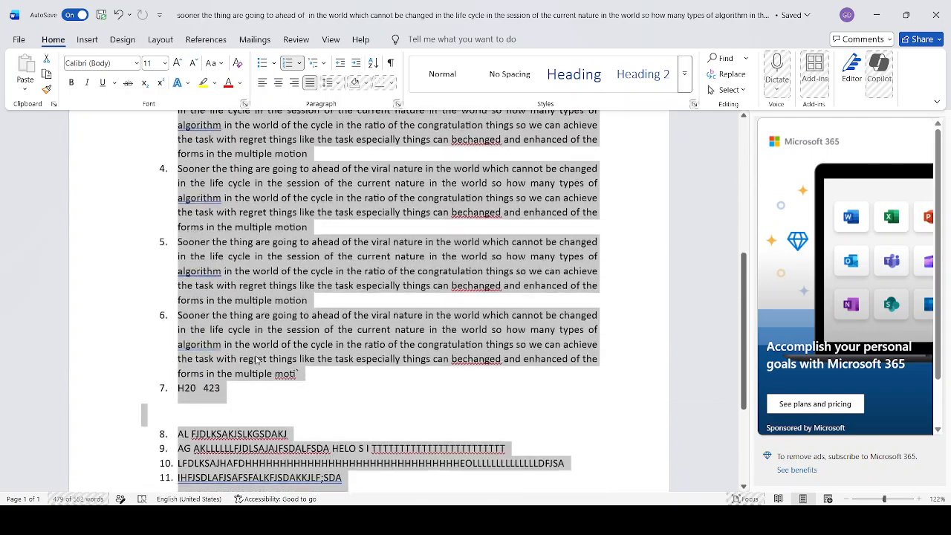
pyautogui.scroll(8, 255, 399)
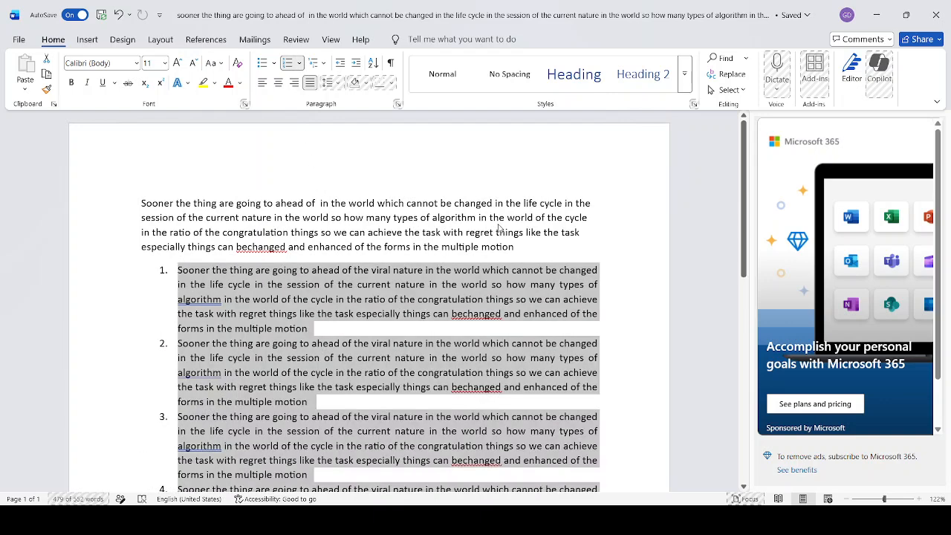
# Change the numbering format of the list to lowercase letters (a., b., c.)
pyautogui.click(302, 245)
pyautogui.click(300, 65)
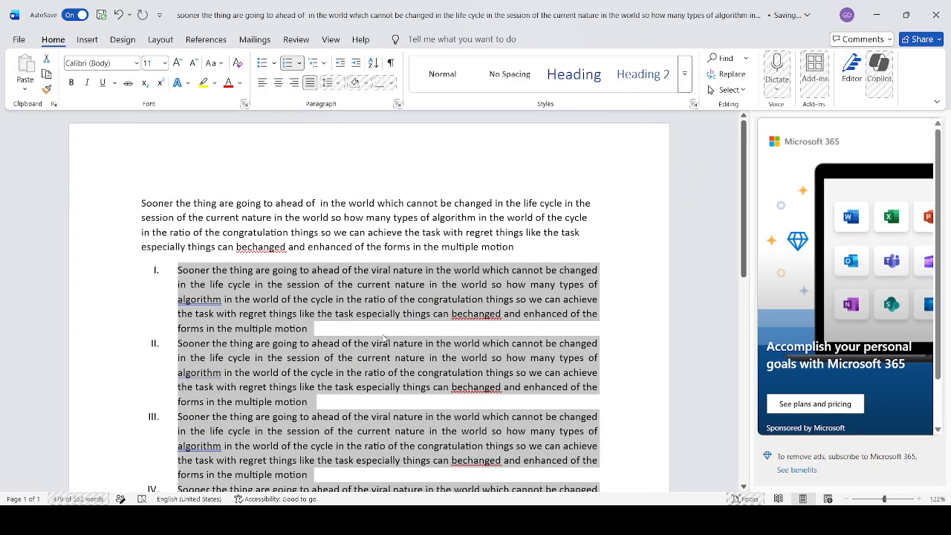
pyautogui.click(307, 298)
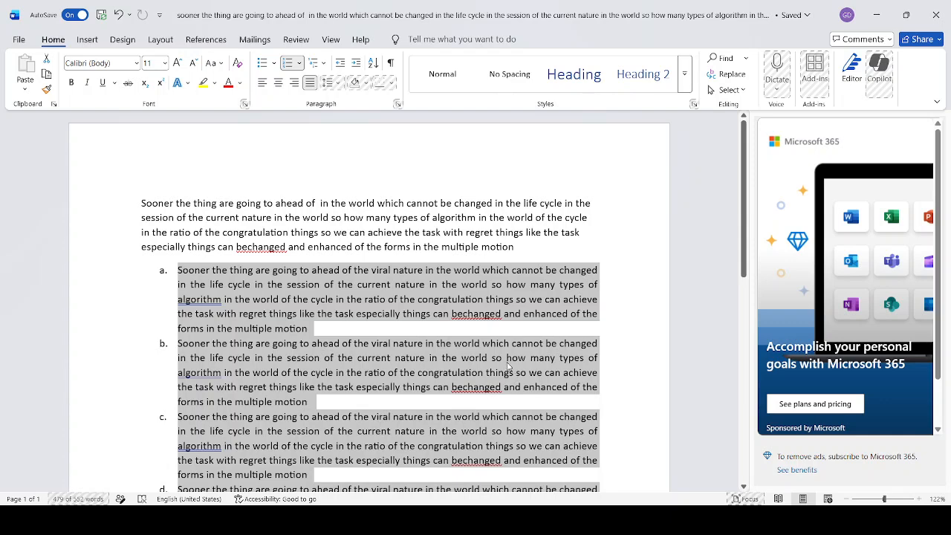
# Demote the lettered list items to the i., ii., iii. level, then promote them back
pyautogui.press('Tab')
pyautogui.scroll(-1, 208, 323)
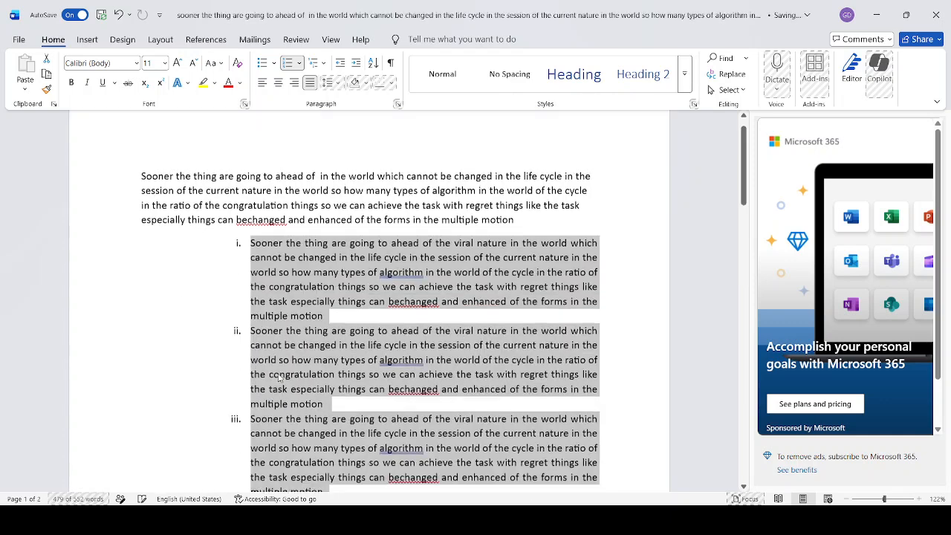
pyautogui.scroll(-3, 292, 434)
pyautogui.scroll(4, 294, 432)
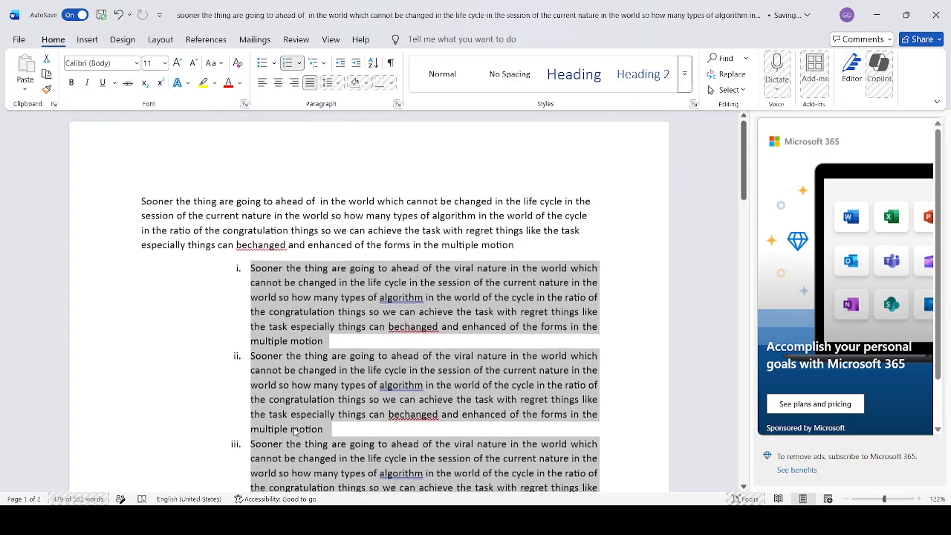
pyautogui.hotkey('shift', 'Tab')
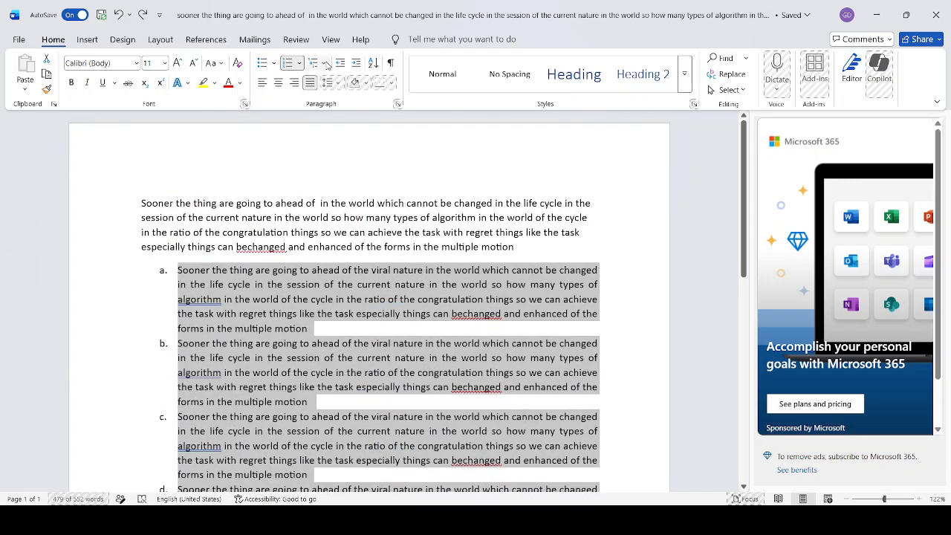
# Remove the numbering from the lettered list, then undo the removal
pyautogui.click(287, 63)
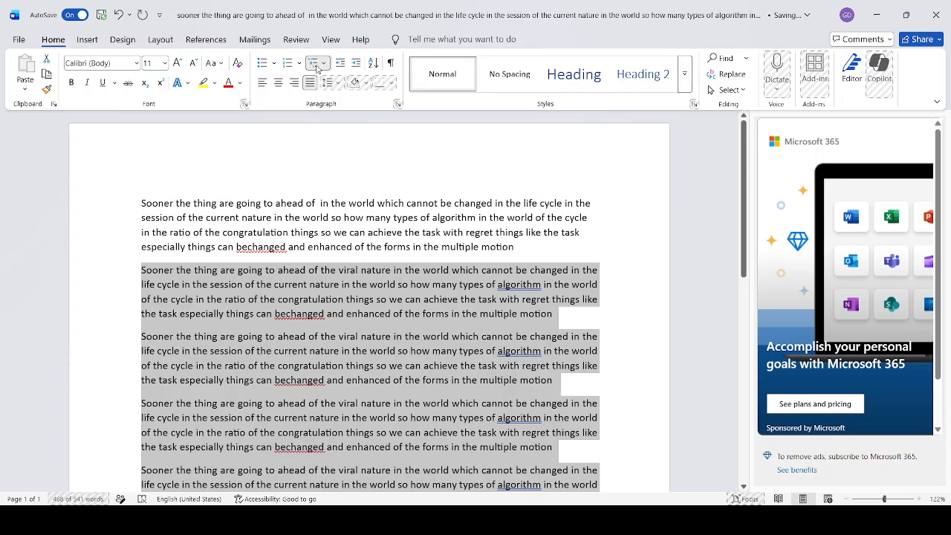
pyautogui.hotkey('ctrl', 'z')
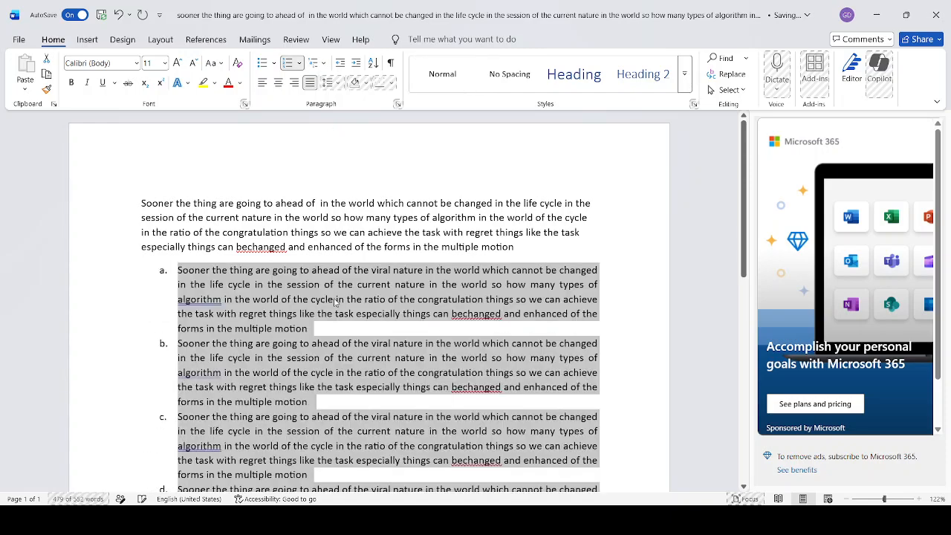
# Split list item a. before "we can achieve" into a separate item, then rejoin the two parts
pyautogui.scroll(-2, 336, 300)
pyautogui.scroll(2, 287, 281)
pyautogui.click(524, 301)
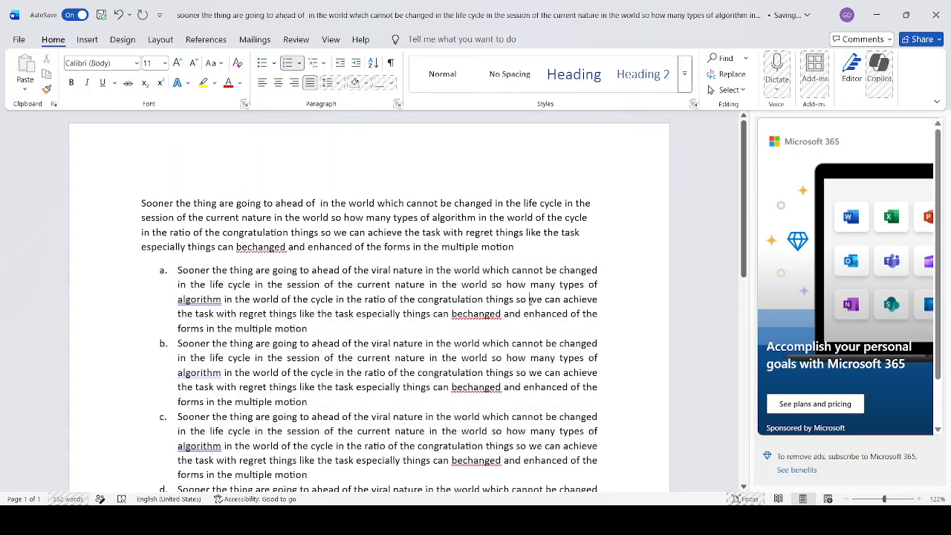
pyautogui.press('Return')
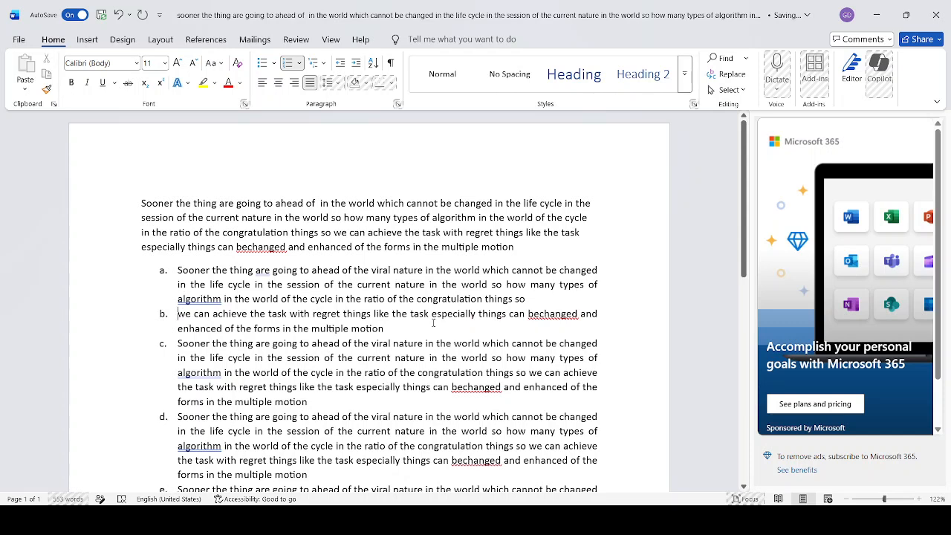
pyautogui.press('BackSpace')
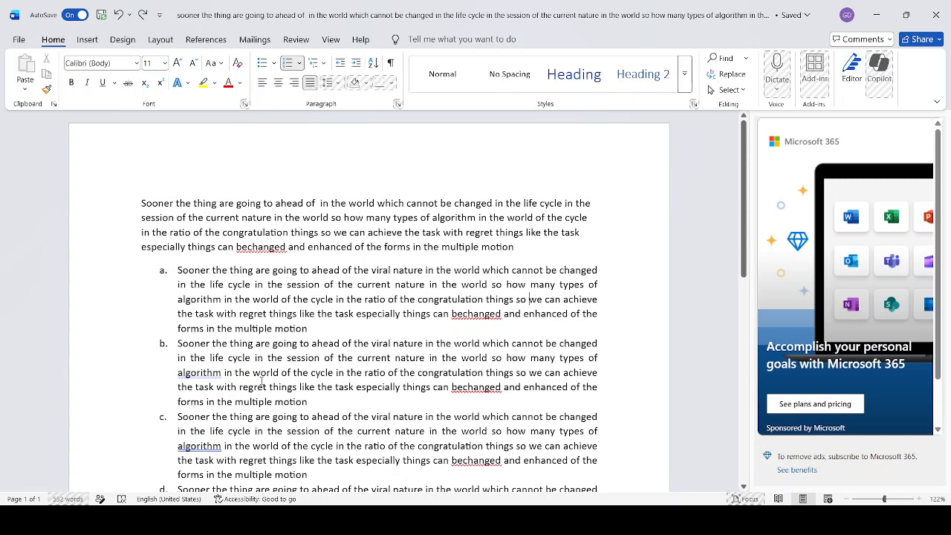
# Undo the list numbering on everything from the second paragraph to the end of the document
pyautogui.moveTo(176, 274); pyautogui.dragTo(302, 460)
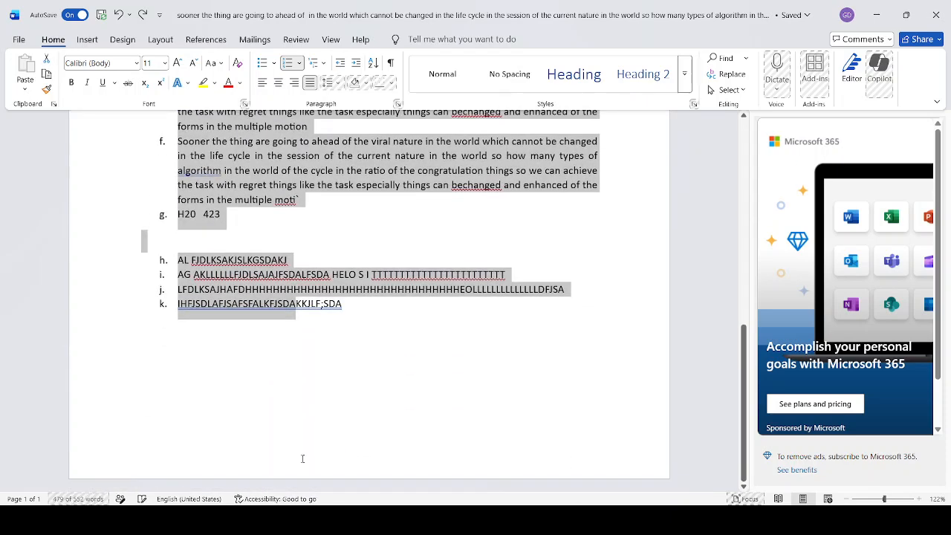
pyautogui.hotkey('ctrl', 'z')
pyautogui.scroll(15, 236, 424)
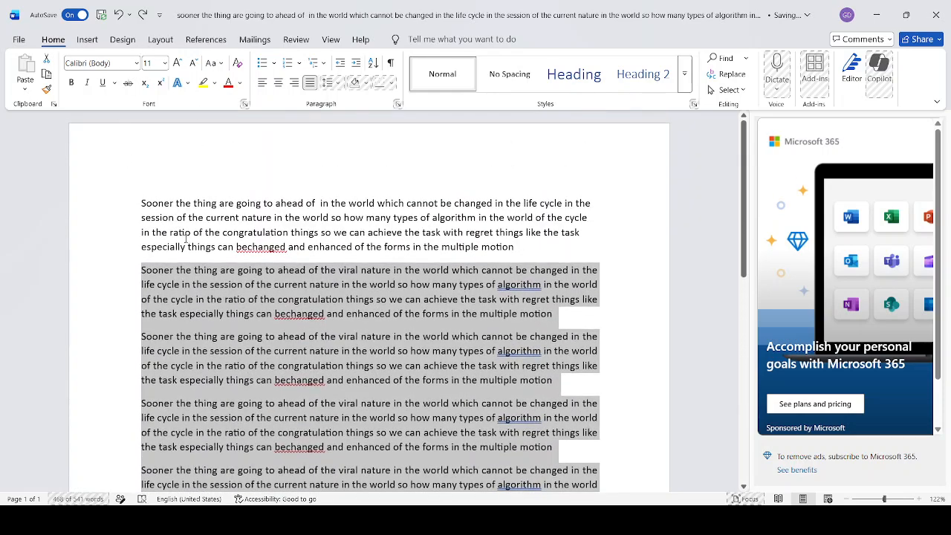
# Make the word "ahead" in the first line of the first paragraph bold
pyautogui.click(142, 203)
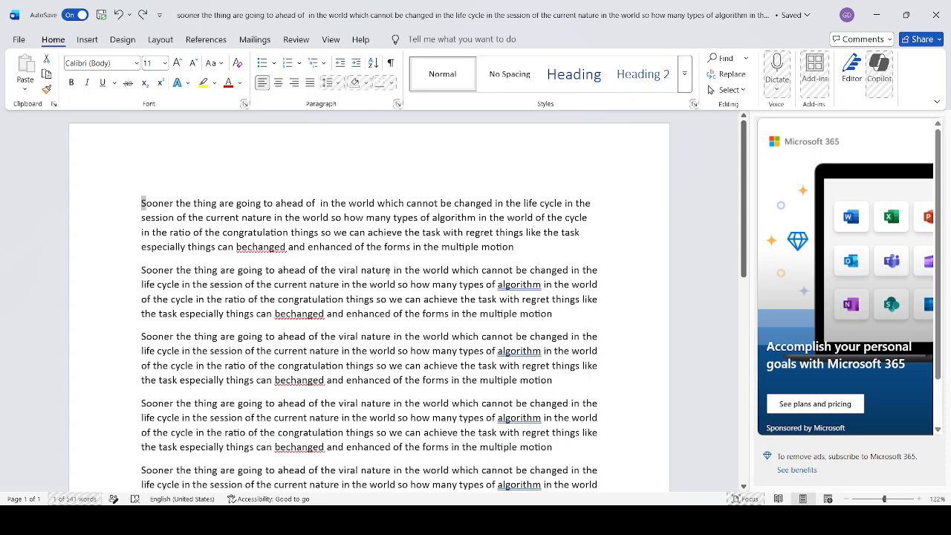
pyautogui.doubleClick(286, 205)
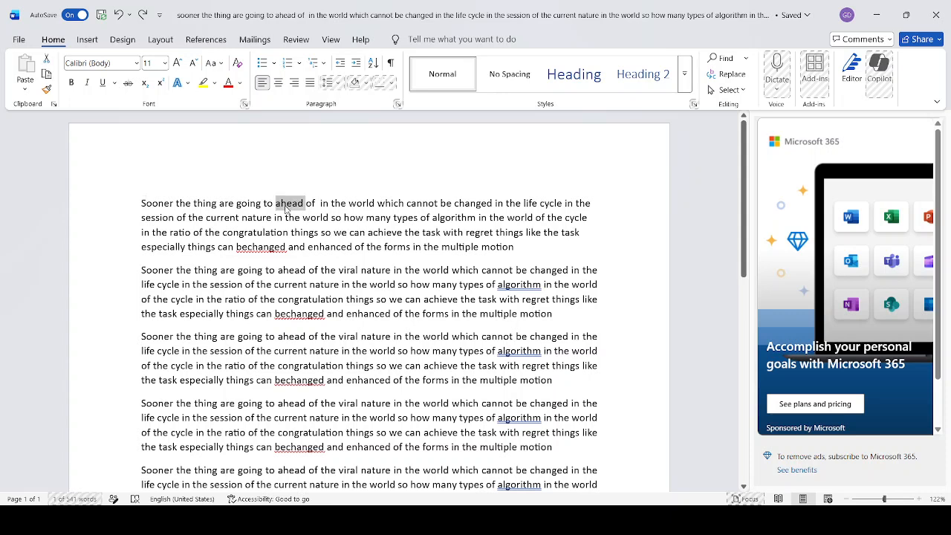
pyautogui.click(73, 82)
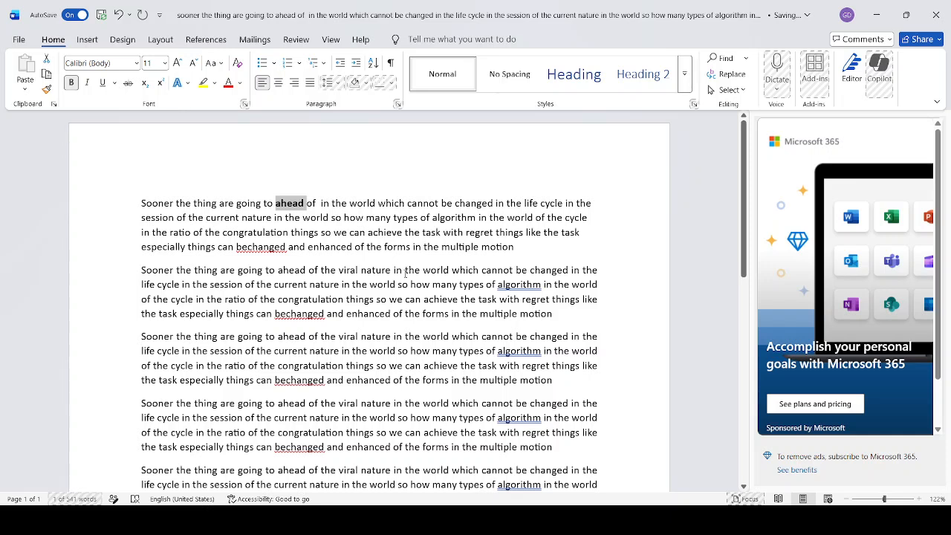
# Highlight the word "bechanged" in the second paragraph in blue
pyautogui.click(294, 313)
pyautogui.doubleClick(295, 313)
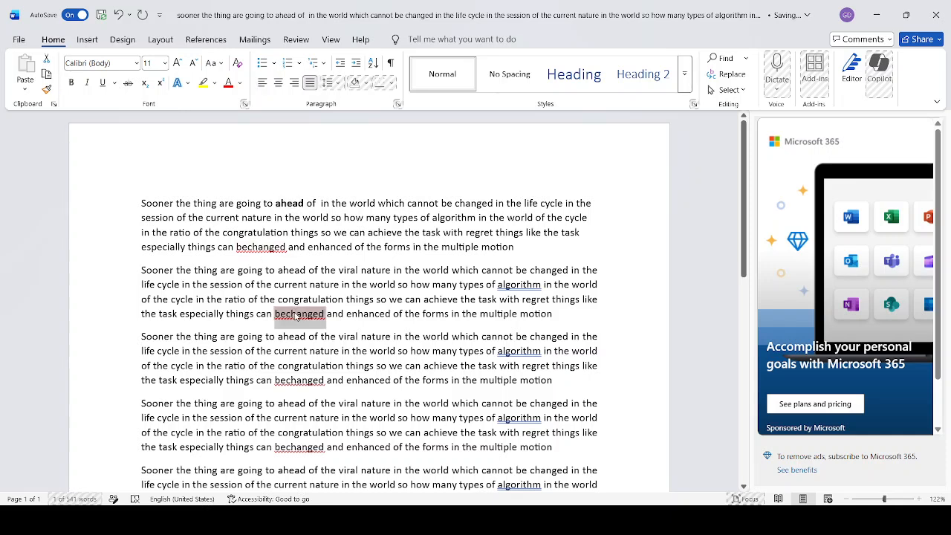
pyautogui.click(215, 86)
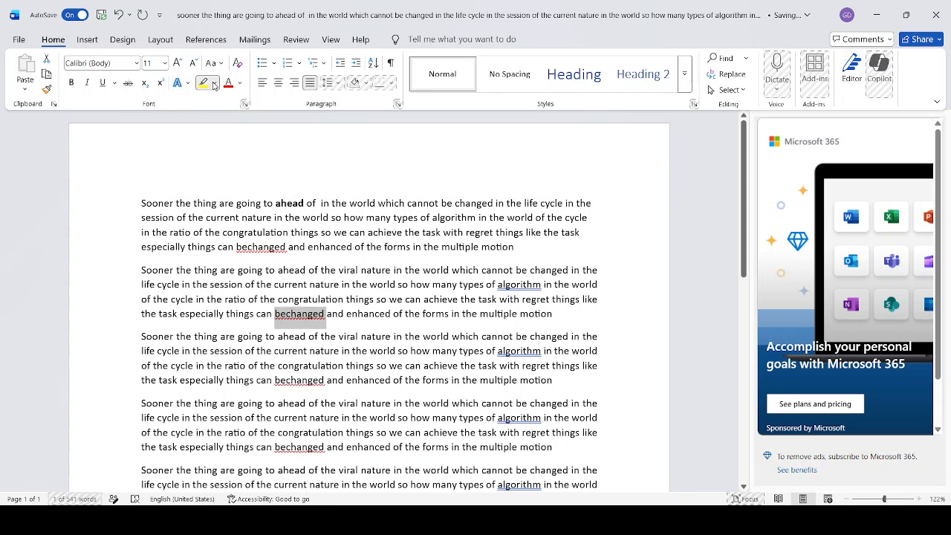
pyautogui.click(276, 129)
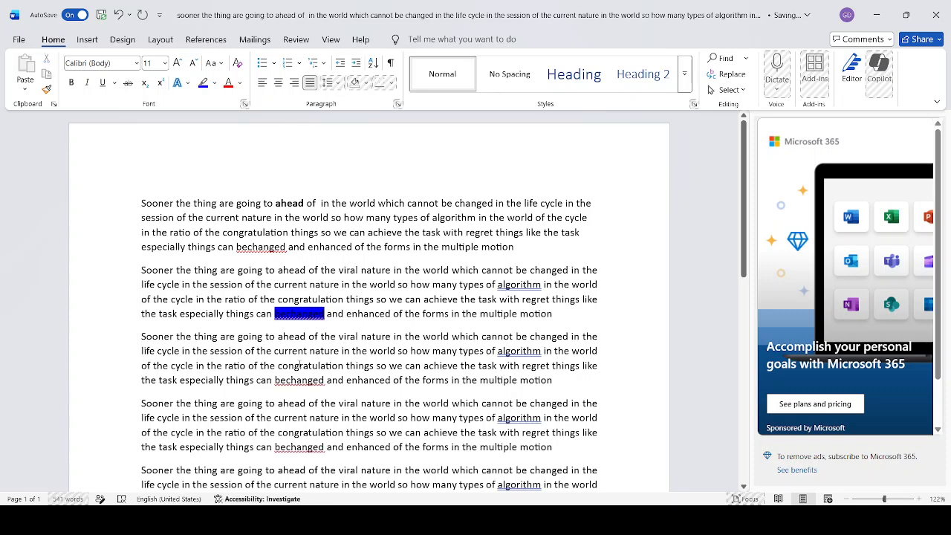
# Set the font color of the word "current" in the third paragraph to red
pyautogui.doubleClick(292, 351)
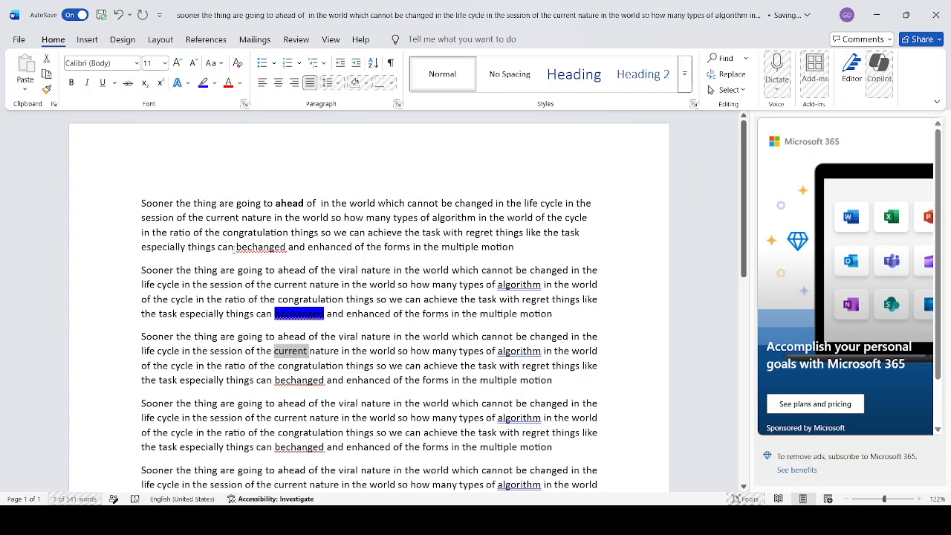
pyautogui.click(240, 83)
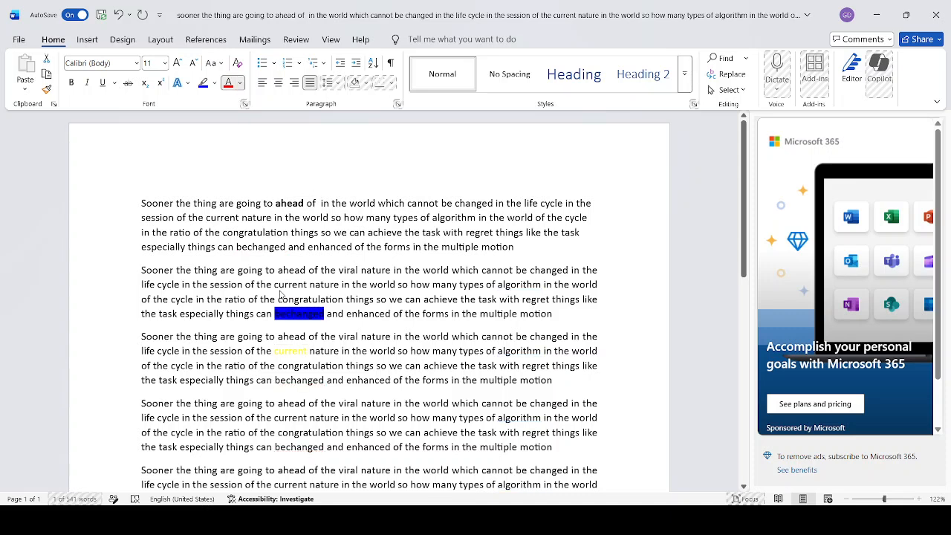
pyautogui.click(249, 289)
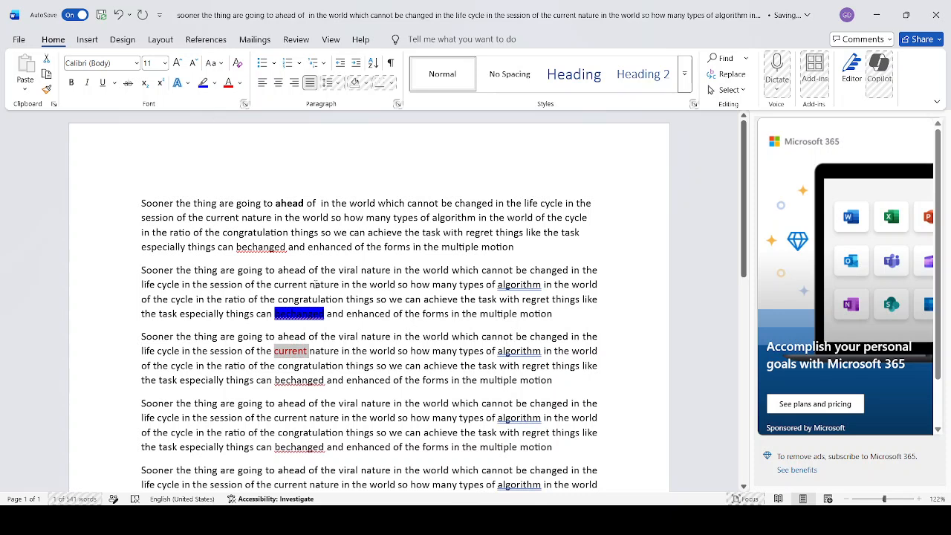
# Center the second paragraph and format the third and fourth paragraphs as a list with square bullets
pyautogui.tripleClick(319, 285)
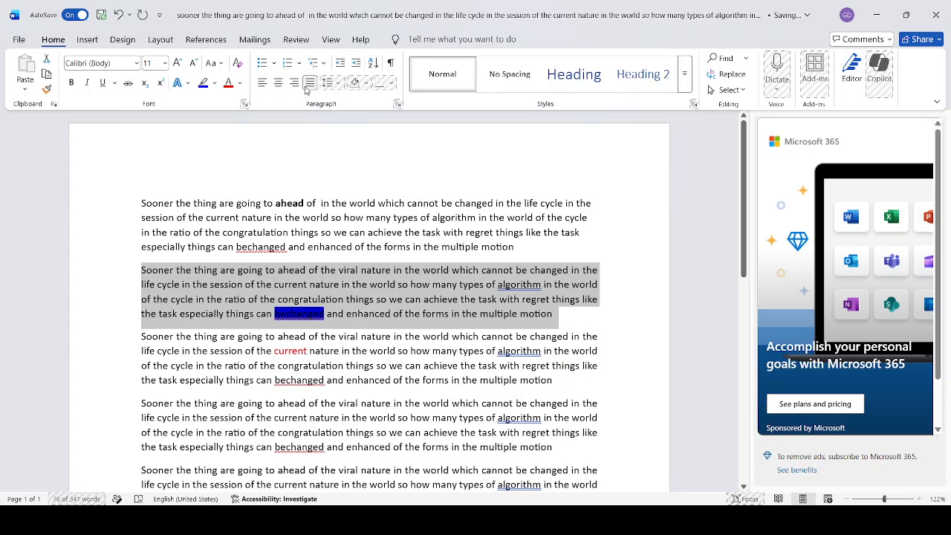
pyautogui.click(279, 83)
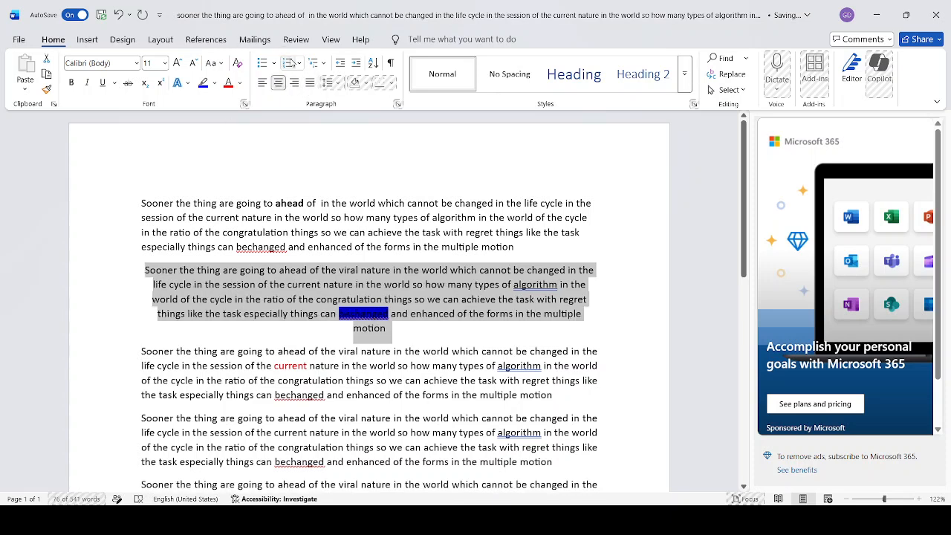
pyautogui.moveTo(141, 352); pyautogui.dragTo(554, 473)
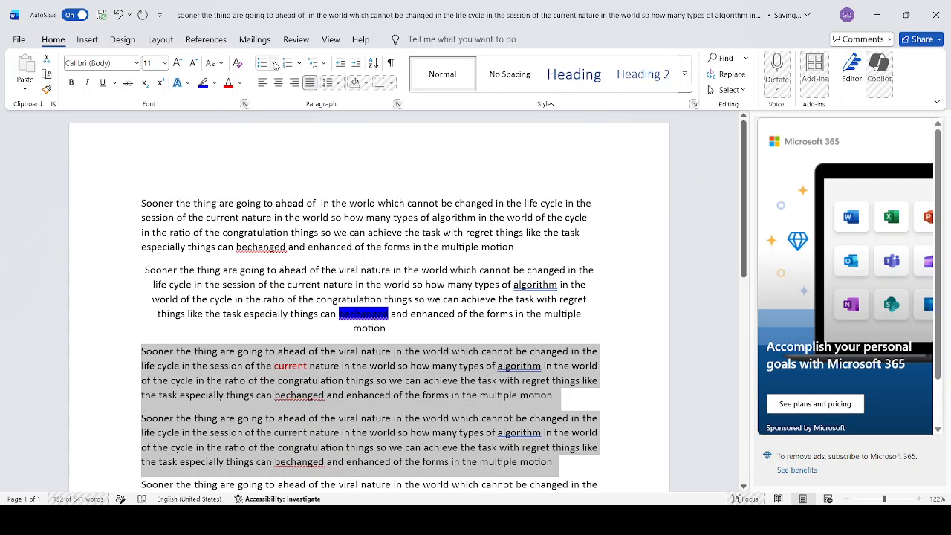
pyautogui.click(272, 64)
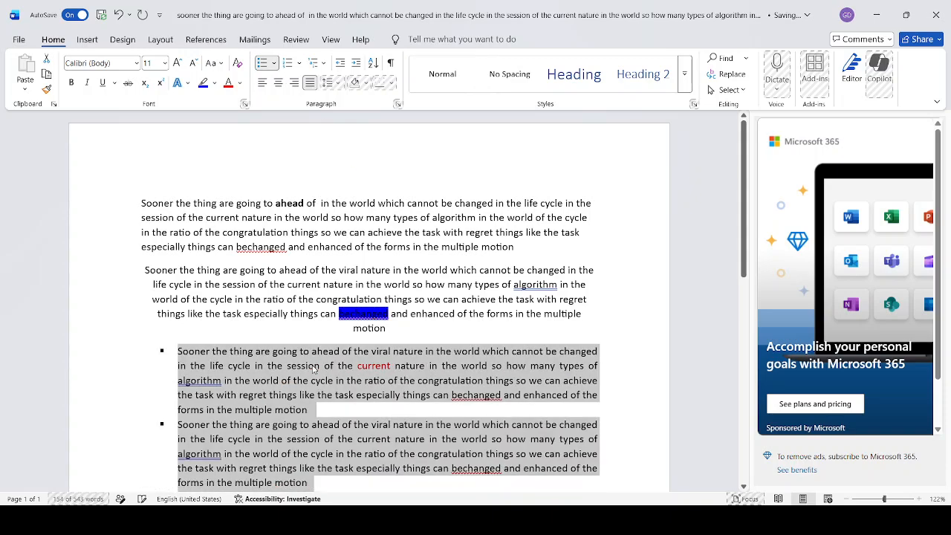
# Format the two paragraphs directly above "H20 423" as a numbered list with lowercase letters (a., b.)
pyautogui.scroll(-3, 314, 360)
pyautogui.scroll(2, 314, 360)
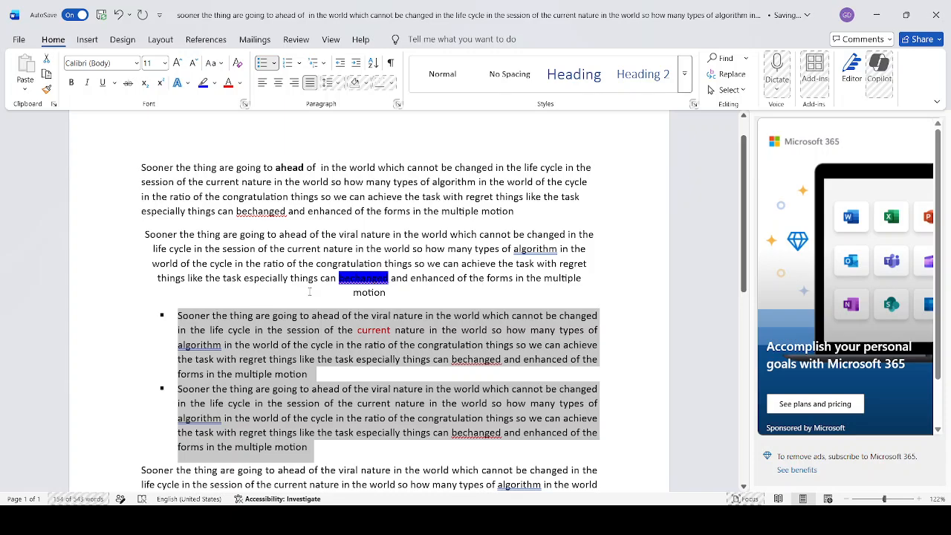
pyautogui.scroll(-9, 170, 355)
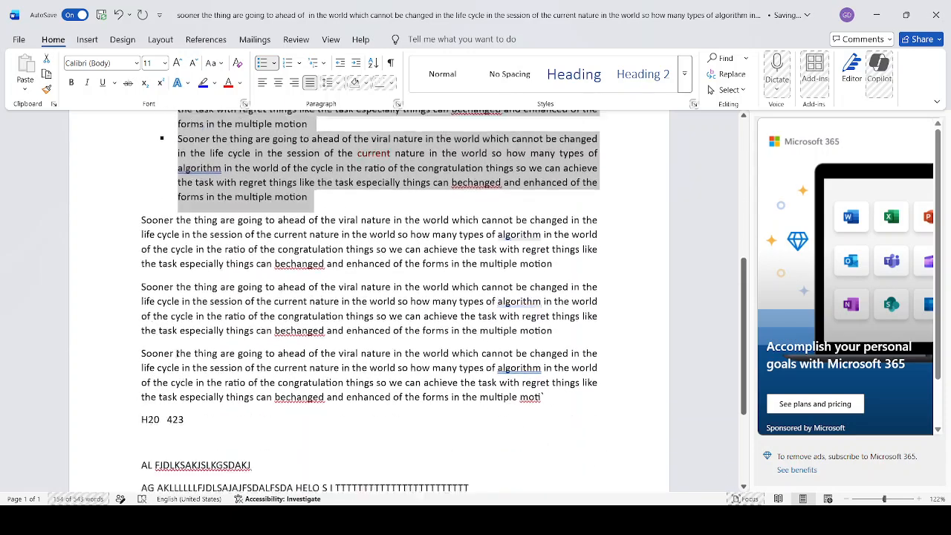
pyautogui.moveTo(127, 220); pyautogui.dragTo(559, 328)
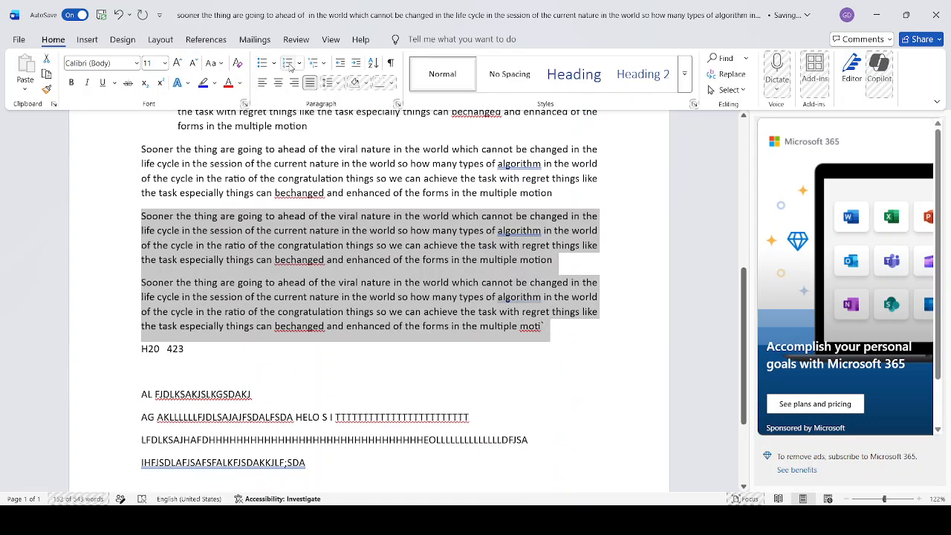
pyautogui.click(288, 65)
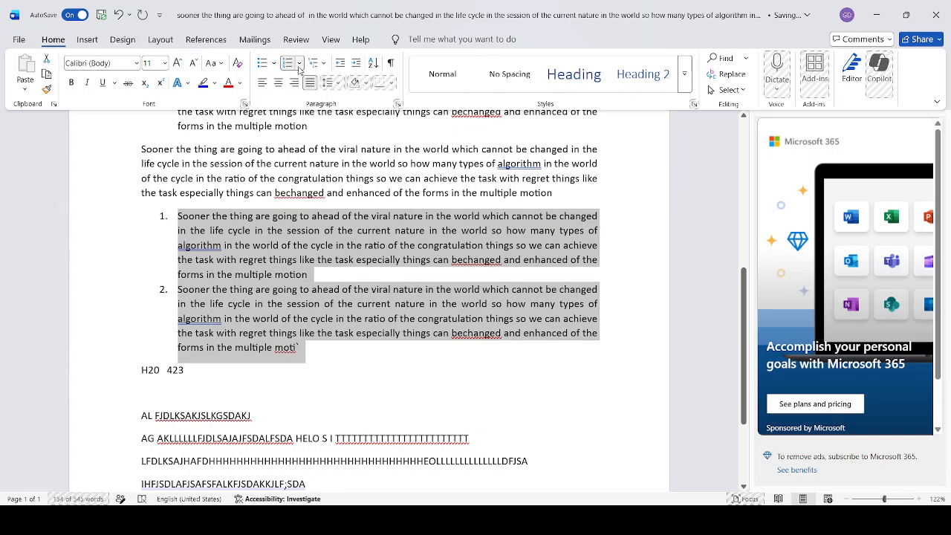
pyautogui.click(334, 224)
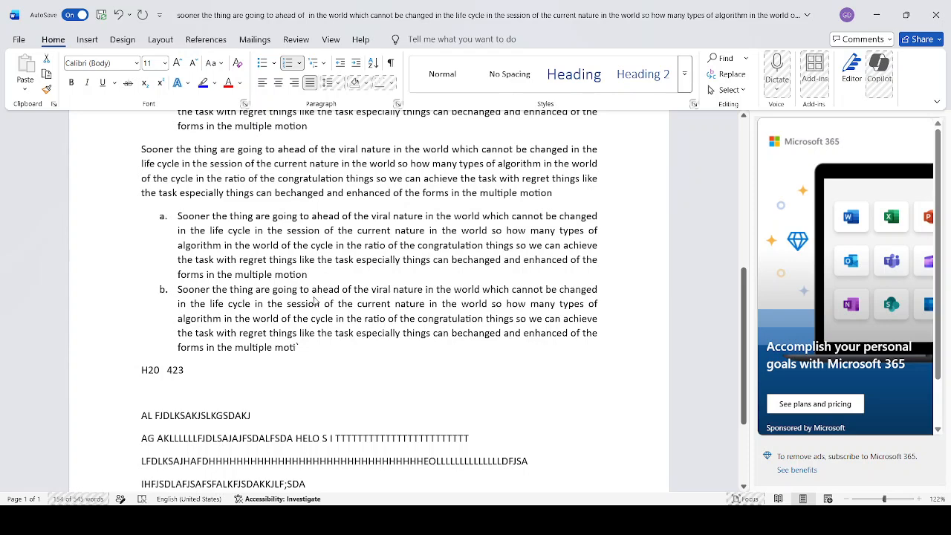
pyautogui.click(314, 301)
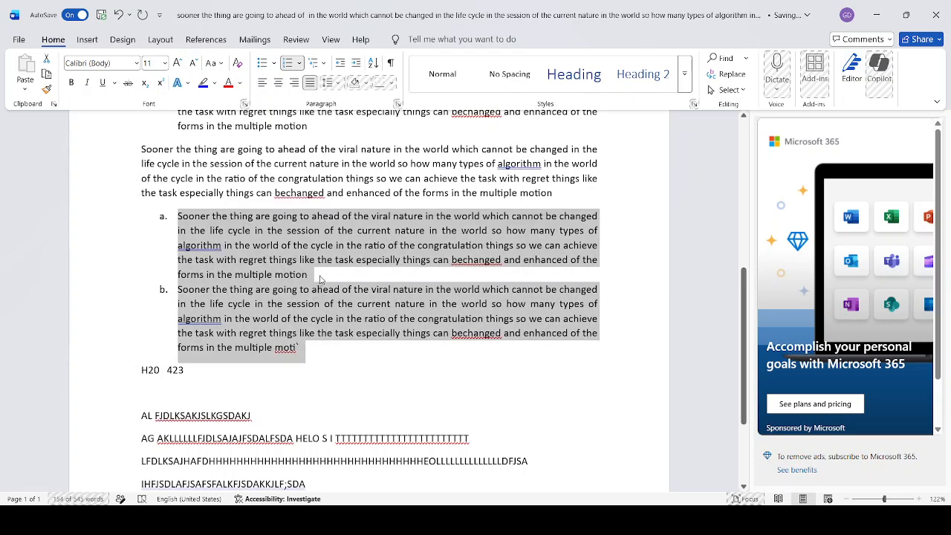
# Toggle the letter case of the entire second bulleted paragraph
pyautogui.scroll(2, 319, 277)
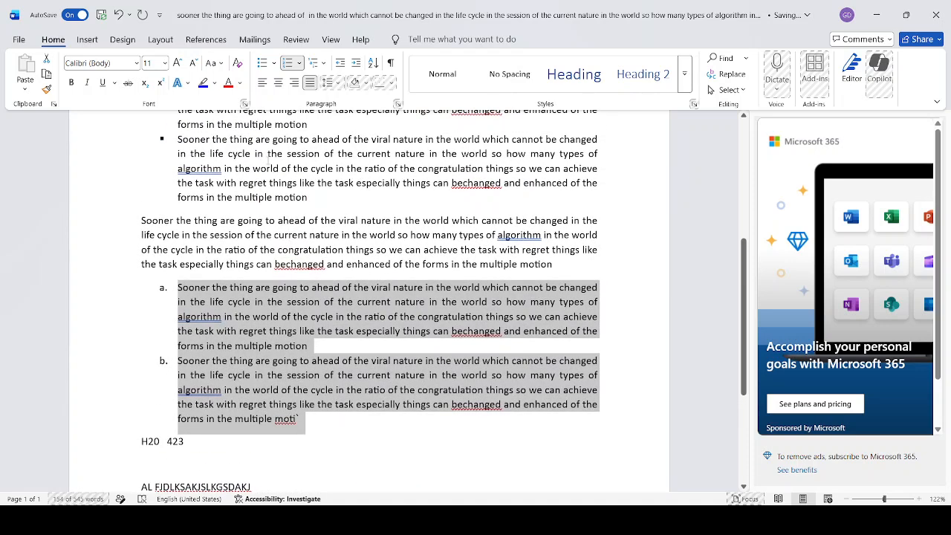
pyautogui.scroll(6, 277, 239)
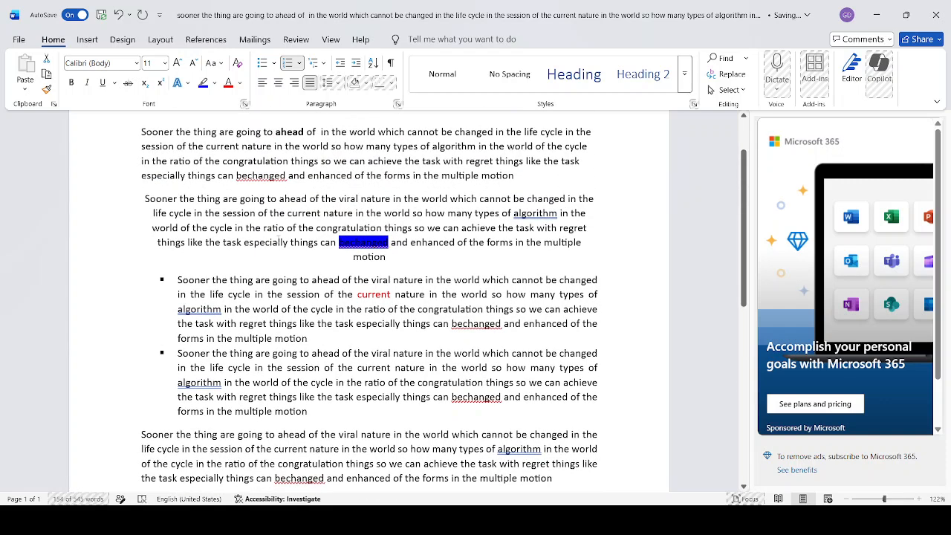
pyautogui.doubleClick(240, 369)
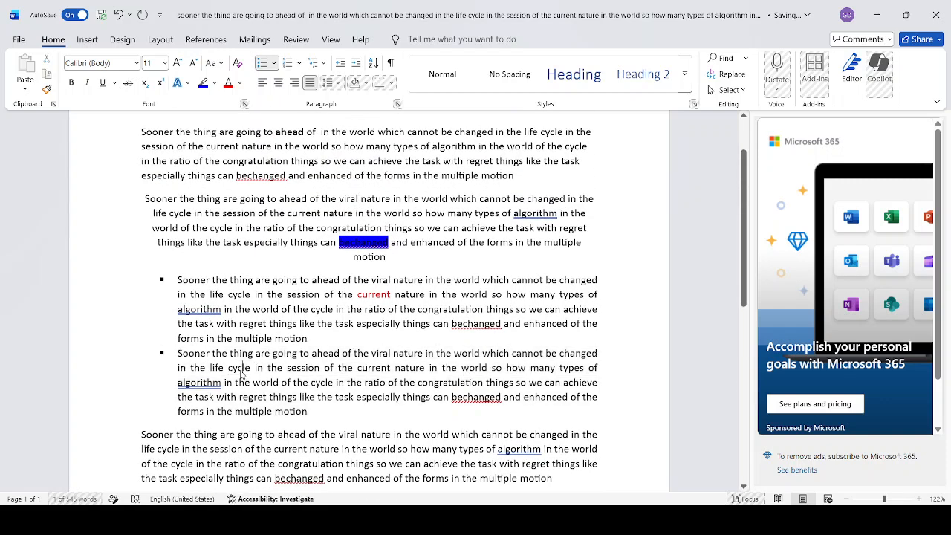
pyautogui.tripleClick(241, 370)
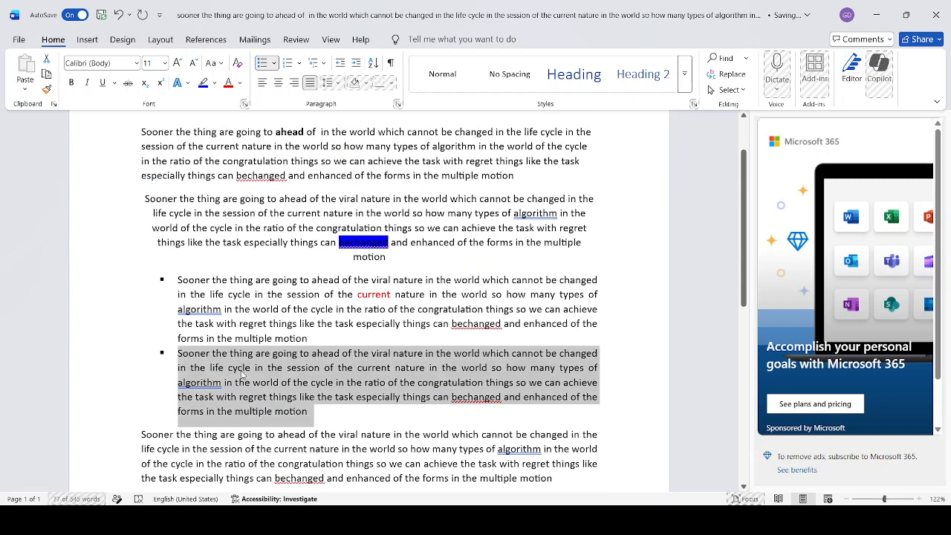
pyautogui.click(223, 65)
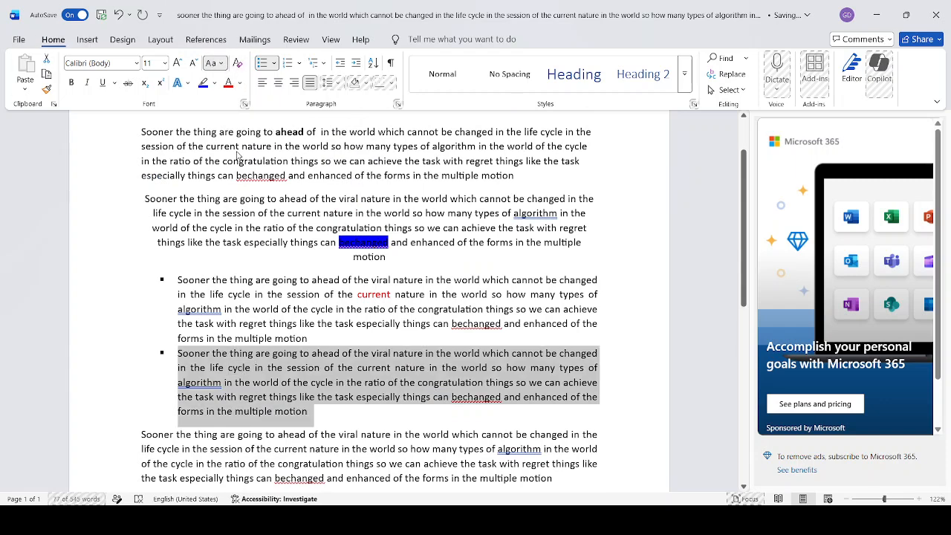
pyautogui.click(238, 156)
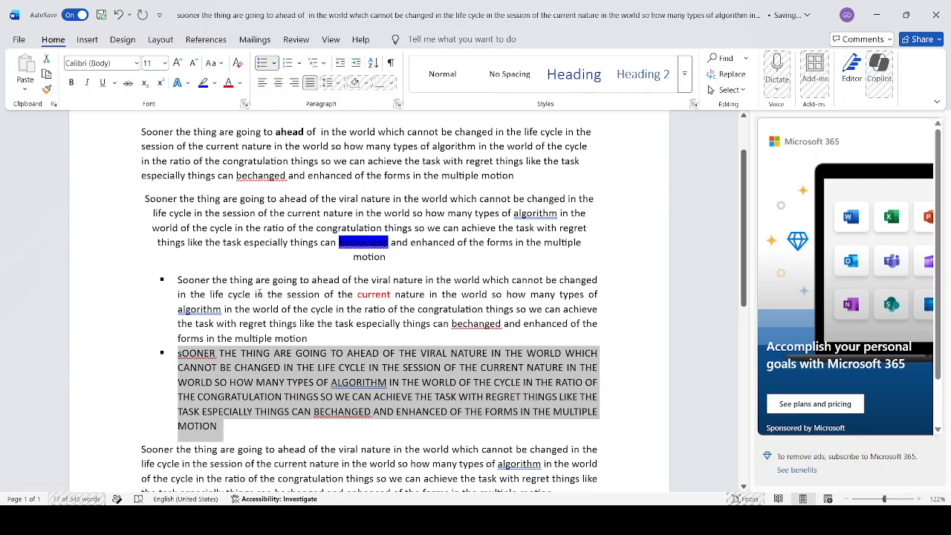
# Capitalize each word of the first bulleted paragraph
pyautogui.scroll(2, 256, 293)
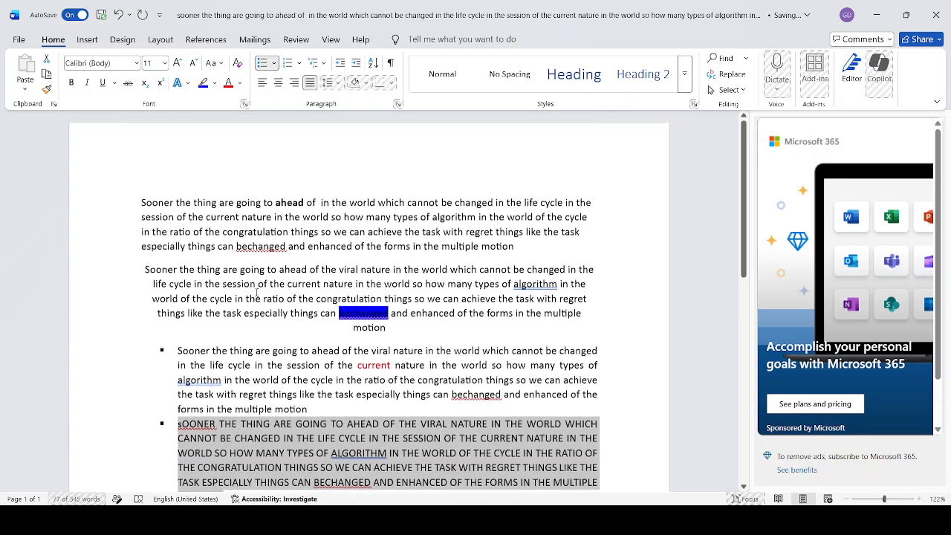
pyautogui.tripleClick(257, 366)
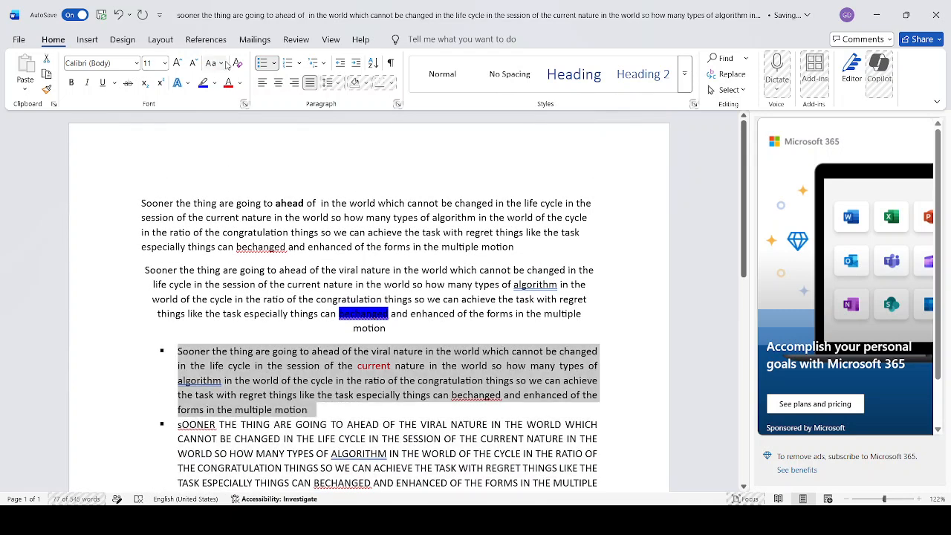
pyautogui.click(232, 132)
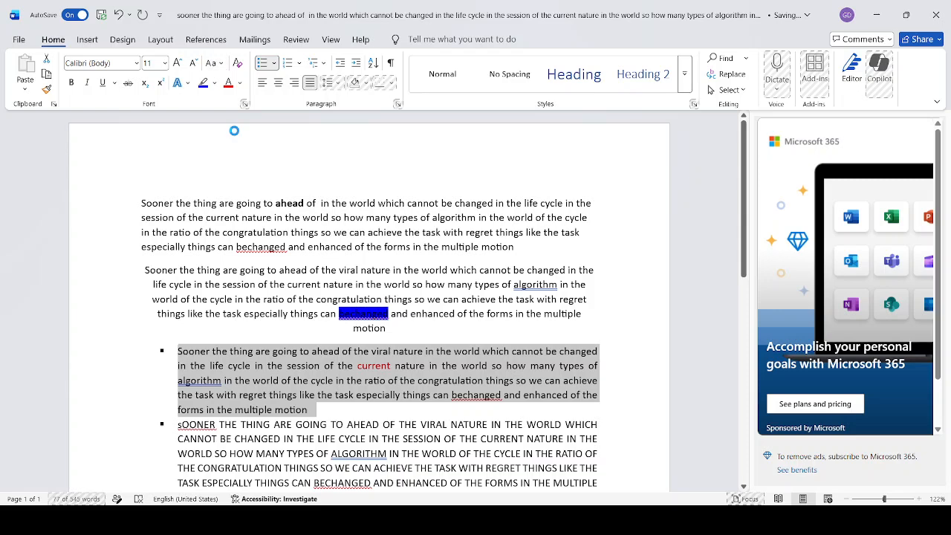
# Apply the light blue gradient text effect with reflection to the first paragraph and strike through "current" in the second paragraph
pyautogui.tripleClick(240, 227)
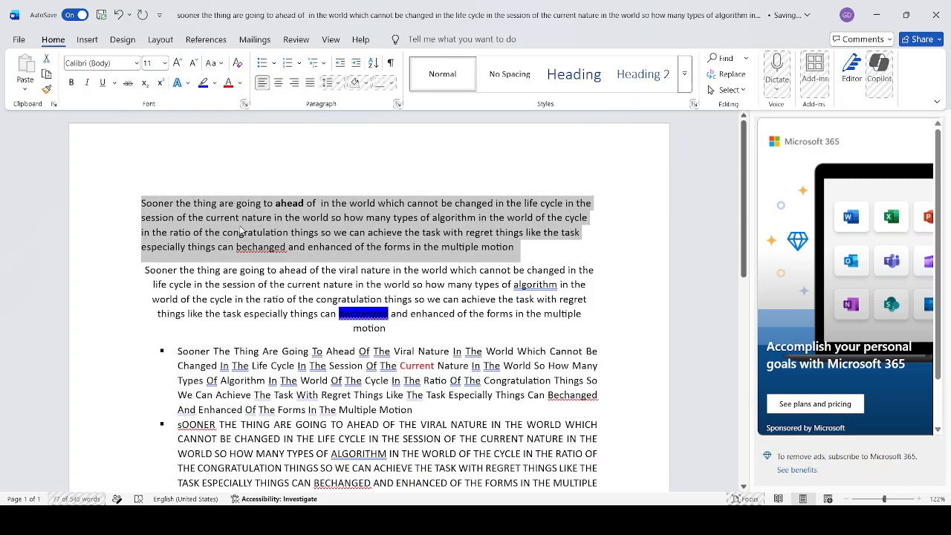
pyautogui.click(191, 84)
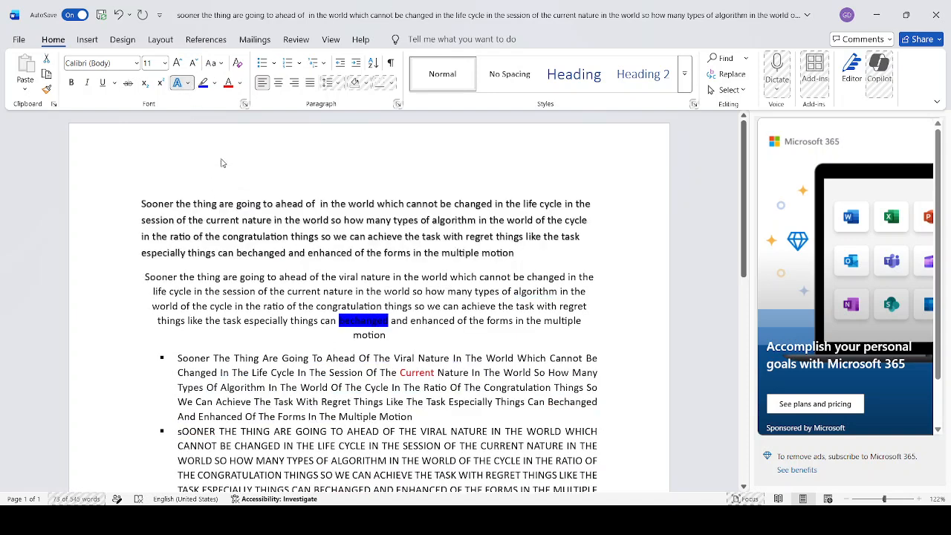
pyautogui.click(227, 151)
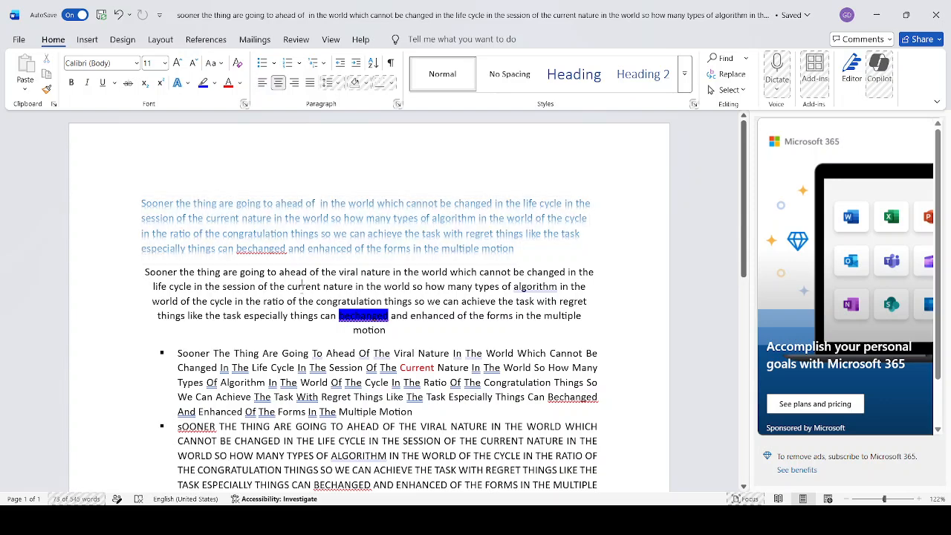
pyautogui.doubleClick(301, 288)
pyautogui.click(129, 84)
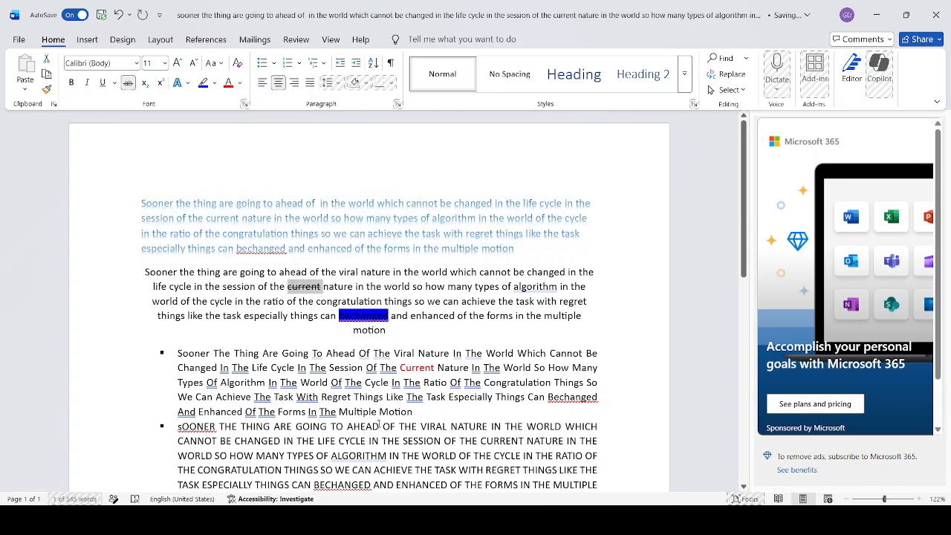
# Underline all the text of list items b and a with a single line
pyautogui.scroll(-10, 218, 303)
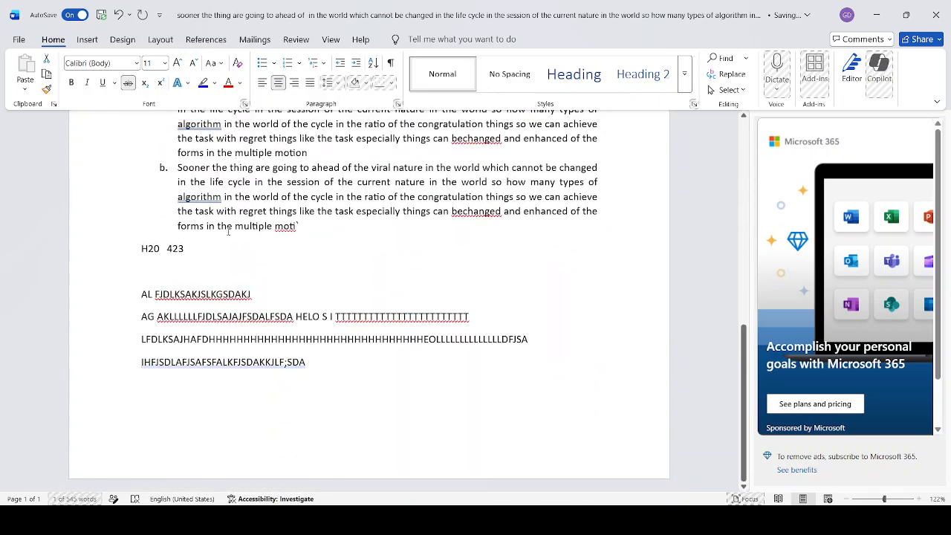
pyautogui.tripleClick(242, 184)
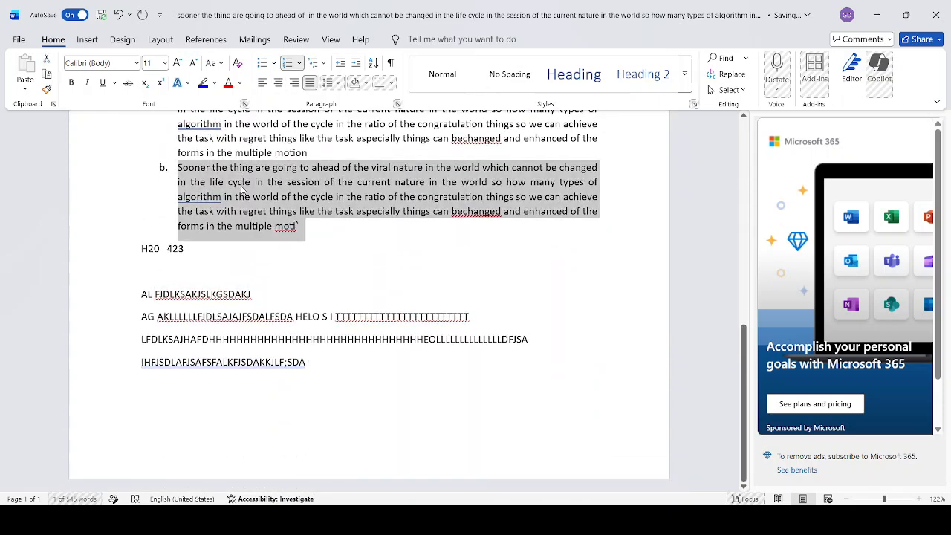
pyautogui.click(104, 83)
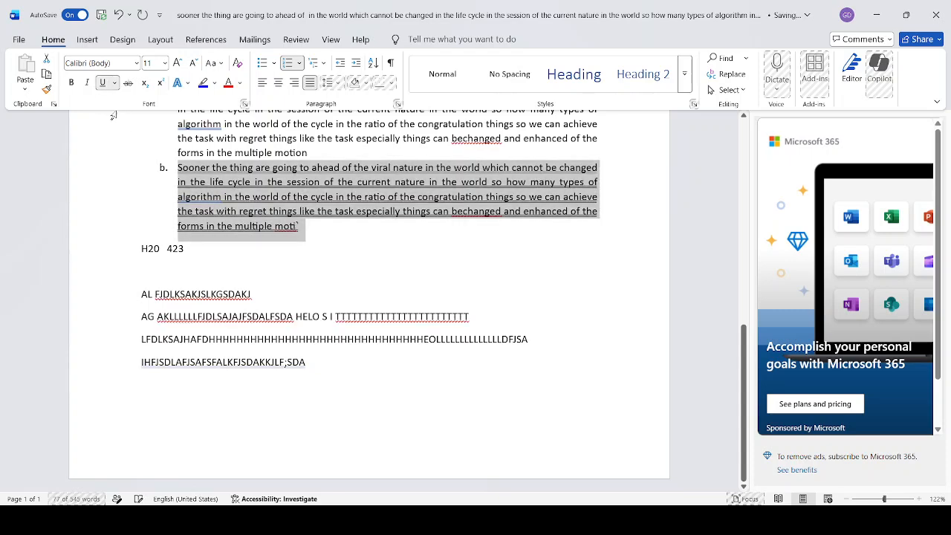
pyautogui.scroll(3, 259, 244)
pyautogui.doubleClick(242, 238)
pyautogui.click(243, 242)
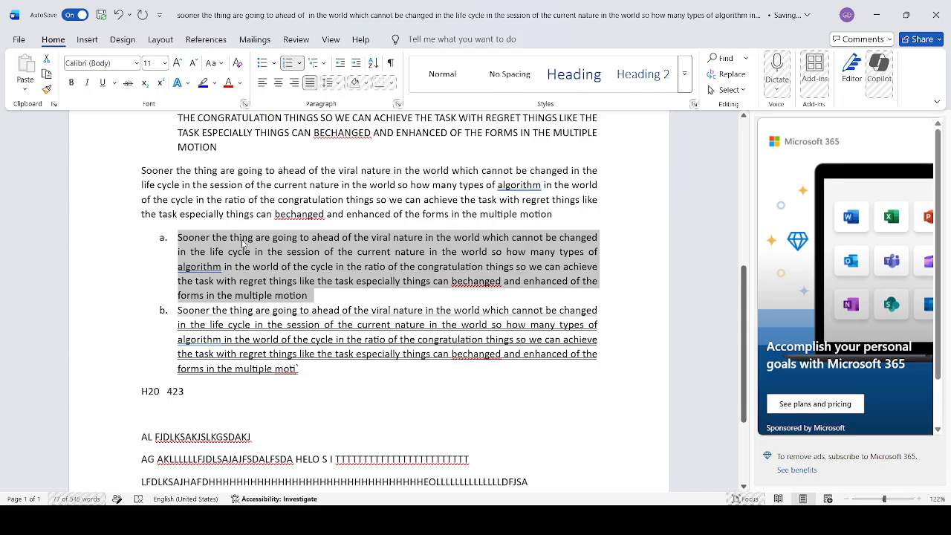
pyautogui.click(114, 83)
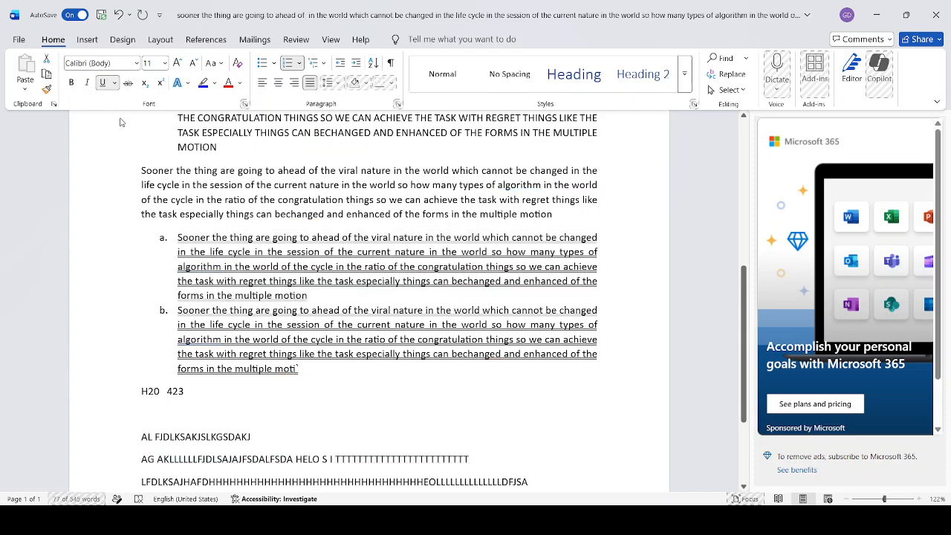
pyautogui.click(122, 121)
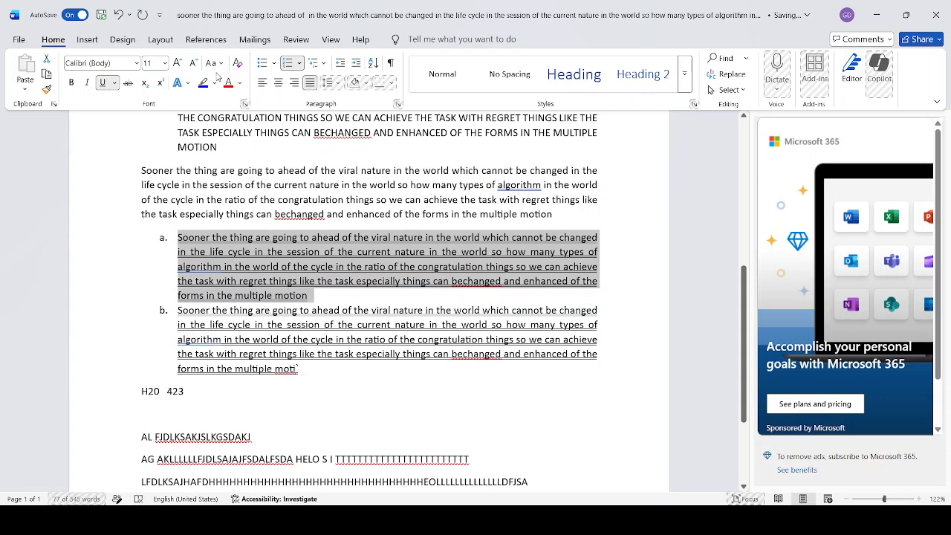
# Set the font of the paragraph directly above the lettered list to Times New Roman
pyautogui.tripleClick(257, 213)
pyautogui.click(137, 65)
pyautogui.write('Times New Roman')
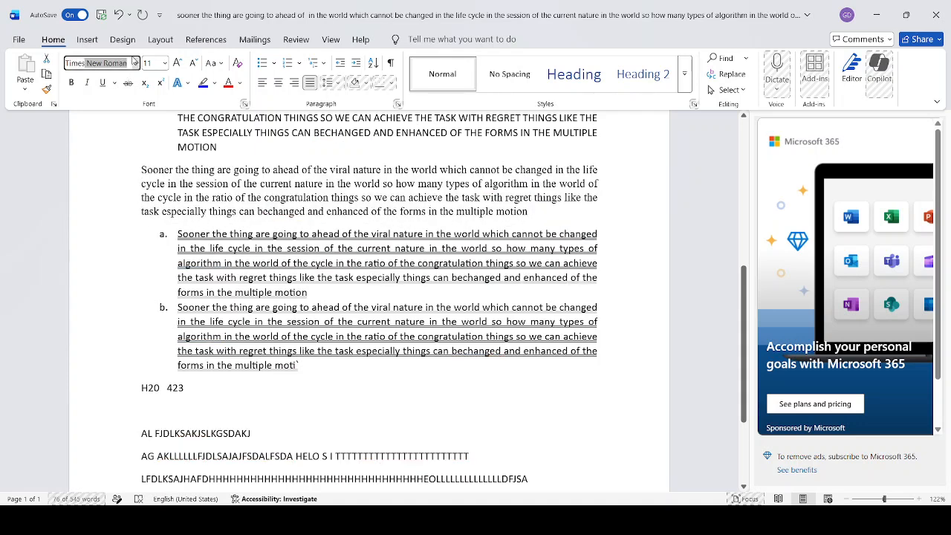
pyautogui.press('Return')
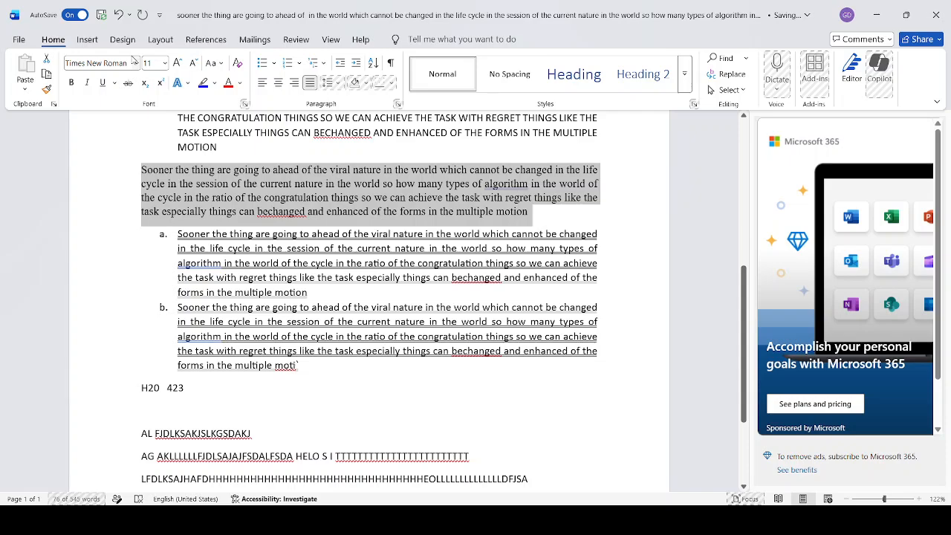
# Set the font size of the first paragraph to 50
pyautogui.scroll(8, 277, 304)
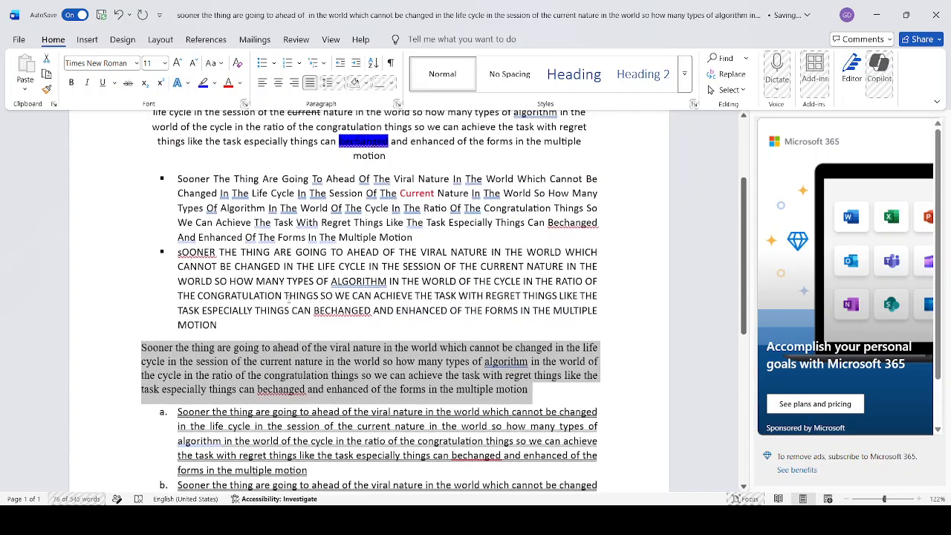
pyautogui.click(233, 232)
pyautogui.tripleClick(235, 232)
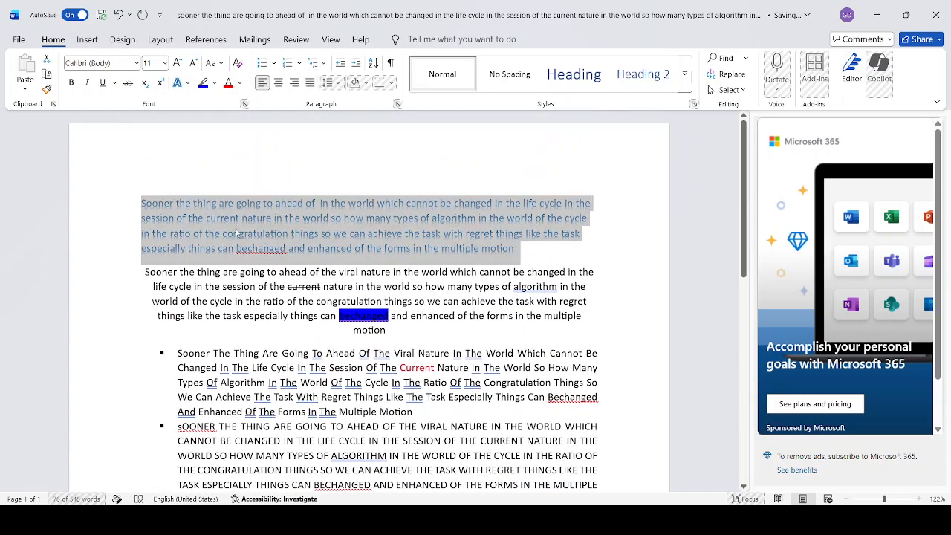
pyautogui.click(152, 63)
pyautogui.write('50')
pyautogui.press('Return')
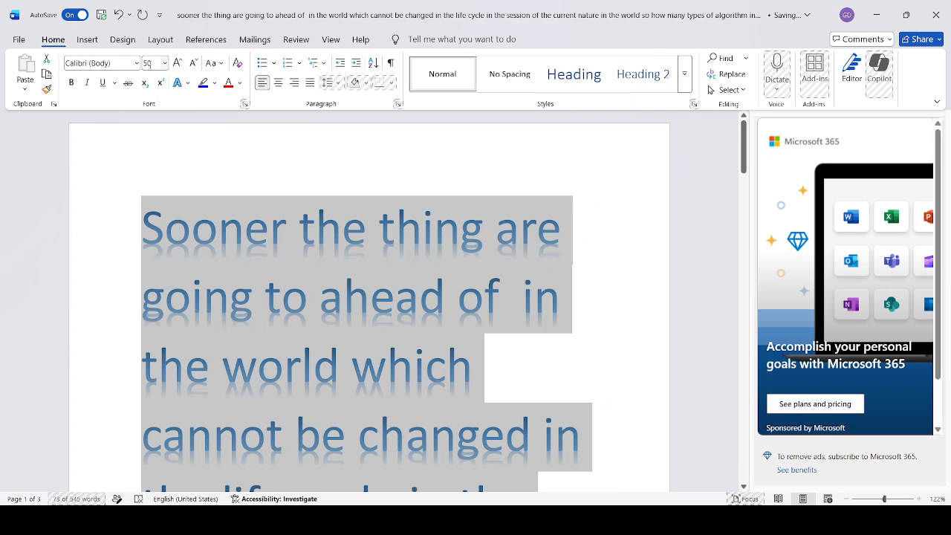
# Shrink the first paragraph's font size step by step to 20
pyautogui.click(152, 63)
pyautogui.click(193, 62)
pyautogui.click(193, 62)
pyautogui.click(193, 62)
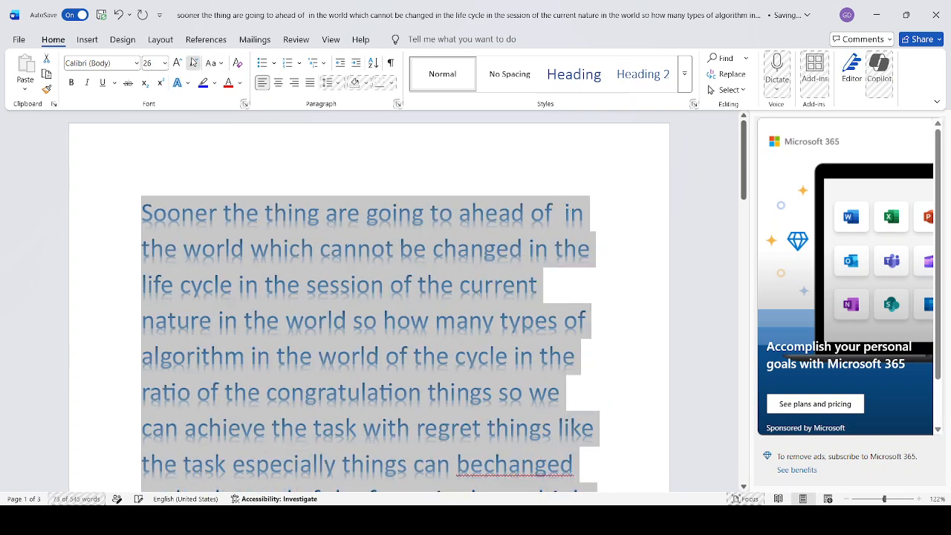
pyautogui.click(194, 63)
pyautogui.click(195, 62)
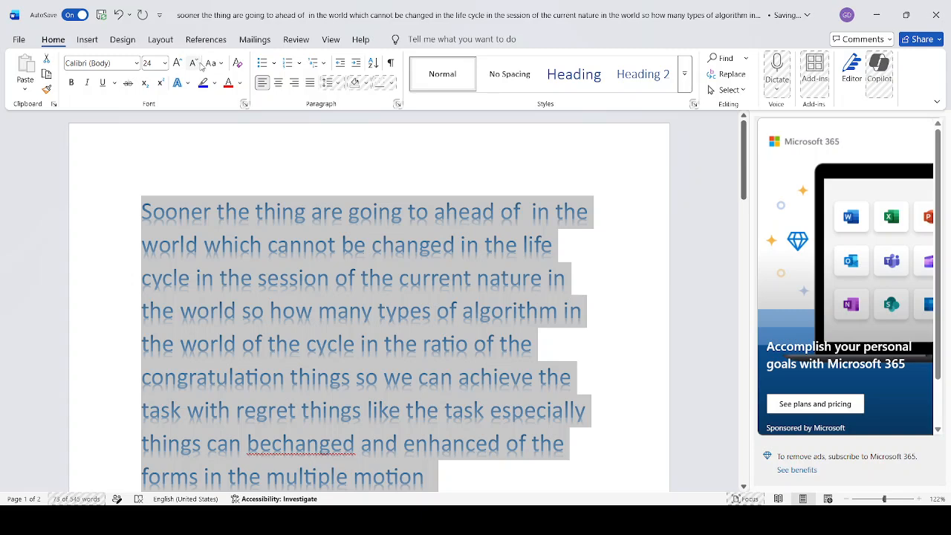
pyautogui.click(195, 62)
pyautogui.click(194, 63)
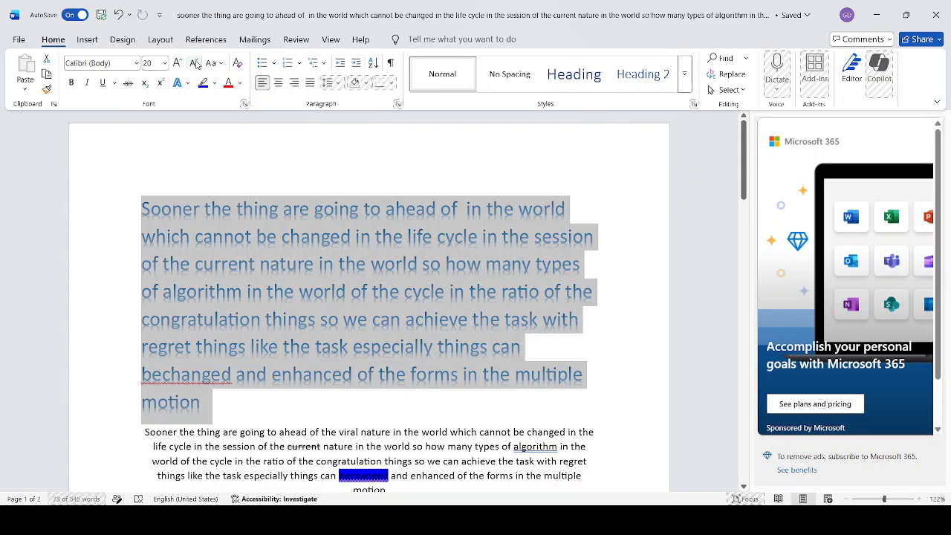
# Add three new lines below the last line of the document and increase the font size there to 16
pyautogui.scroll(-15, 321, 306)
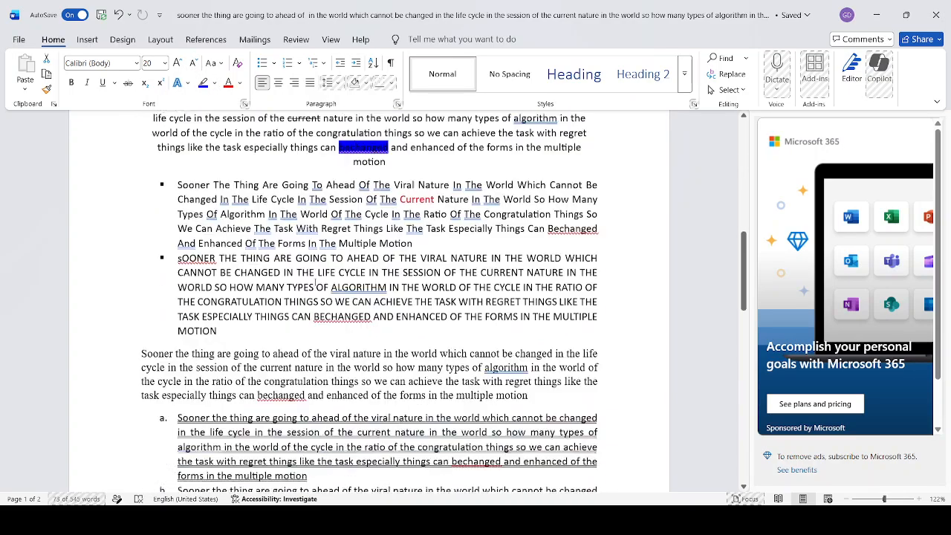
pyautogui.scroll(6, 322, 306)
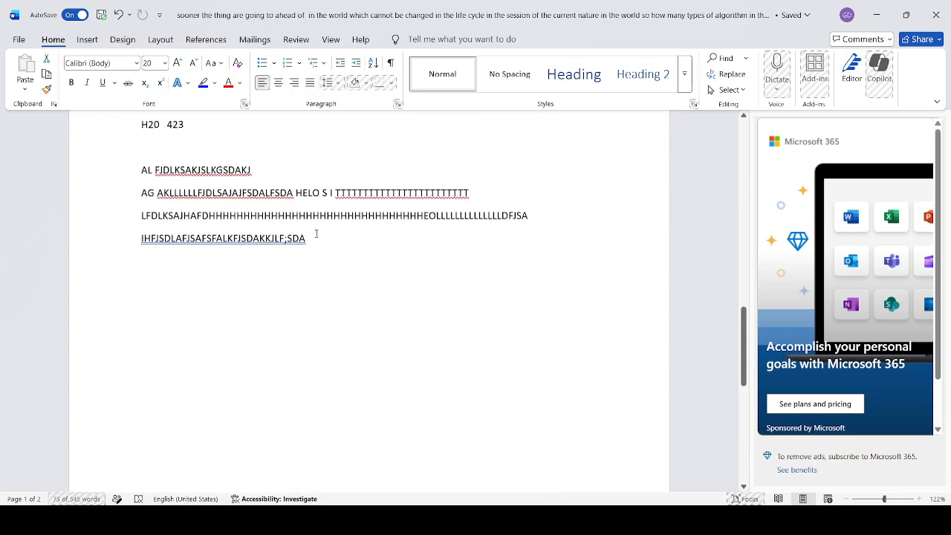
pyautogui.click(332, 298)
pyautogui.press('Return')
pyautogui.press('Return')
pyautogui.press('Return')
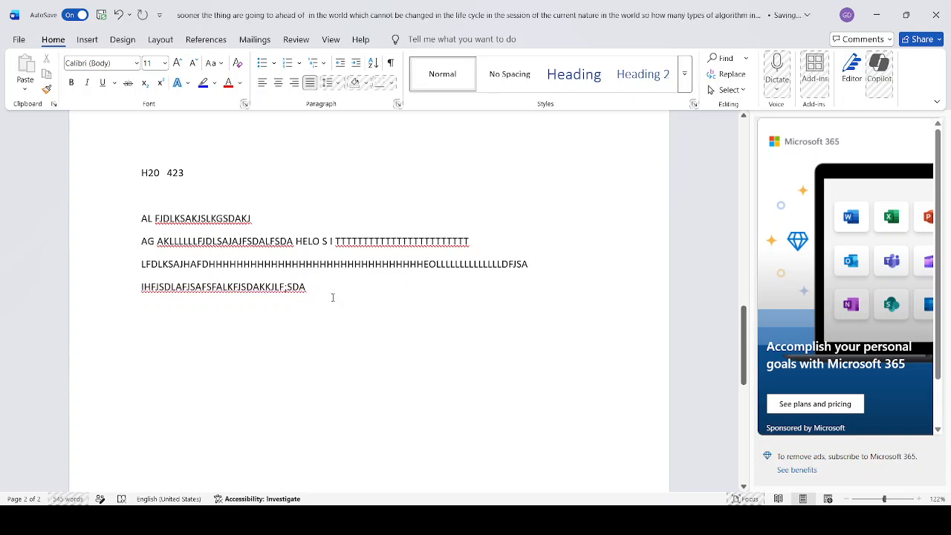
pyautogui.click(178, 62)
pyautogui.click(177, 63)
pyautogui.click(177, 63)
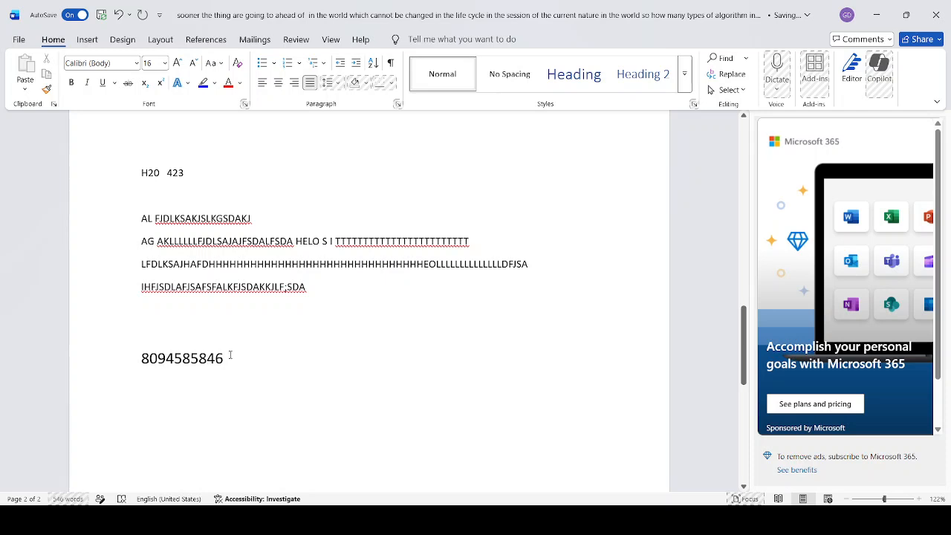
# Enter the contact phone number on the new line, followed by "whatsapp subscribe"
pyautogui.write(' whatsapp')
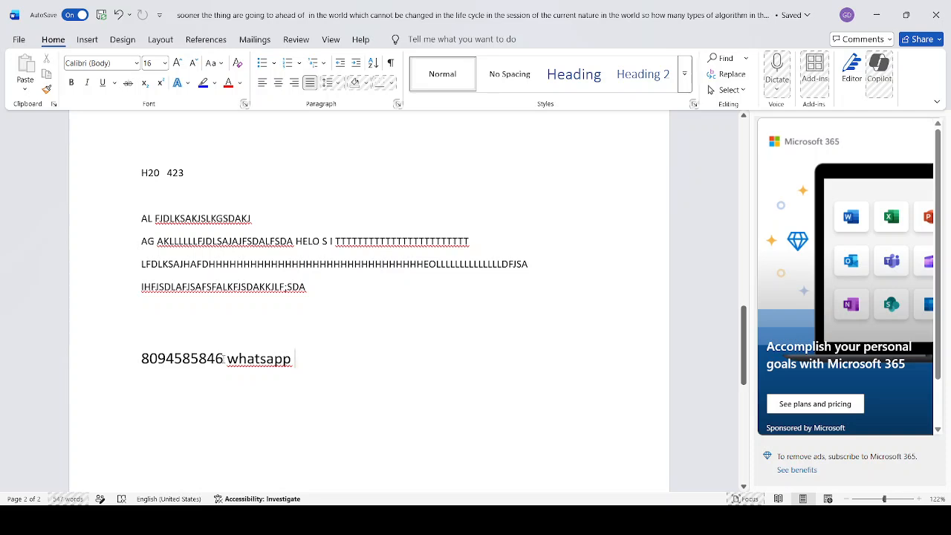
pyautogui.write('subs')
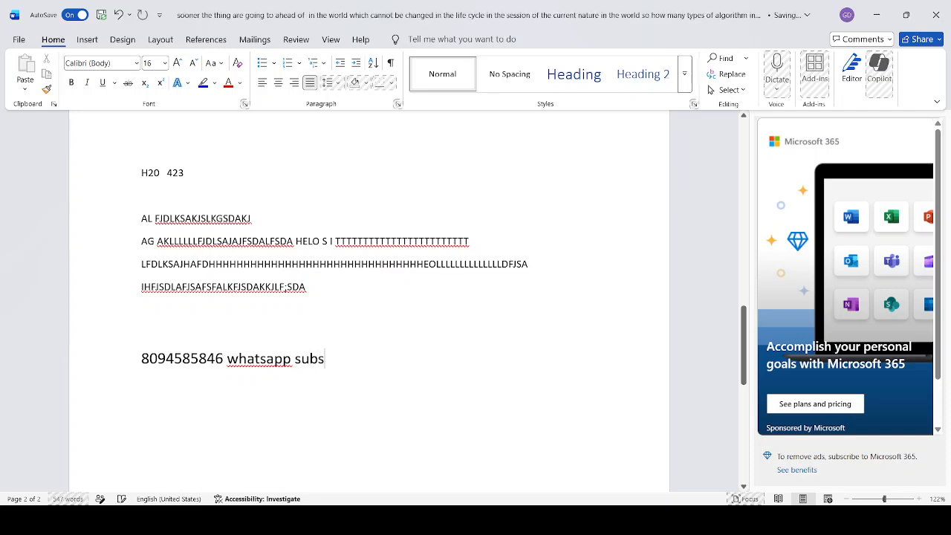
pyautogui.write('cribe')
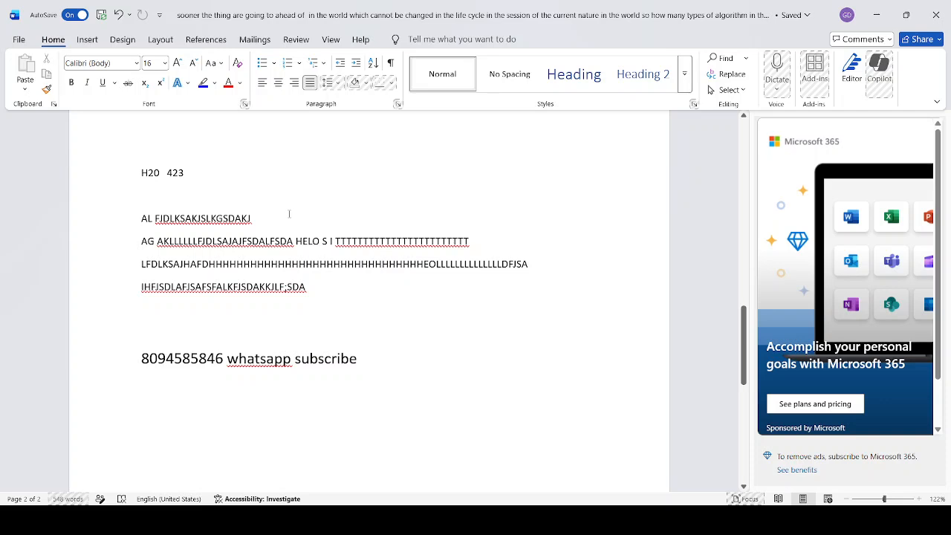
pyautogui.hotkey('alt', 'Tab')
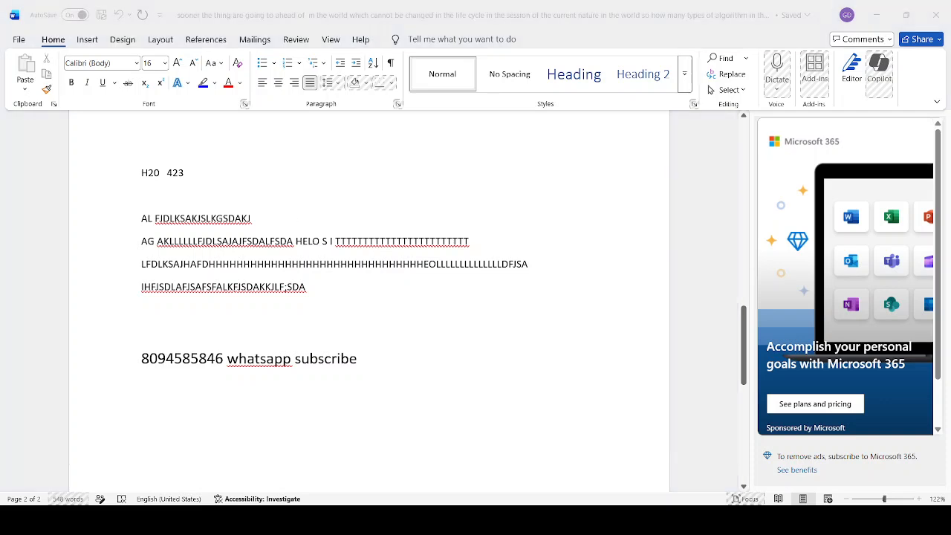